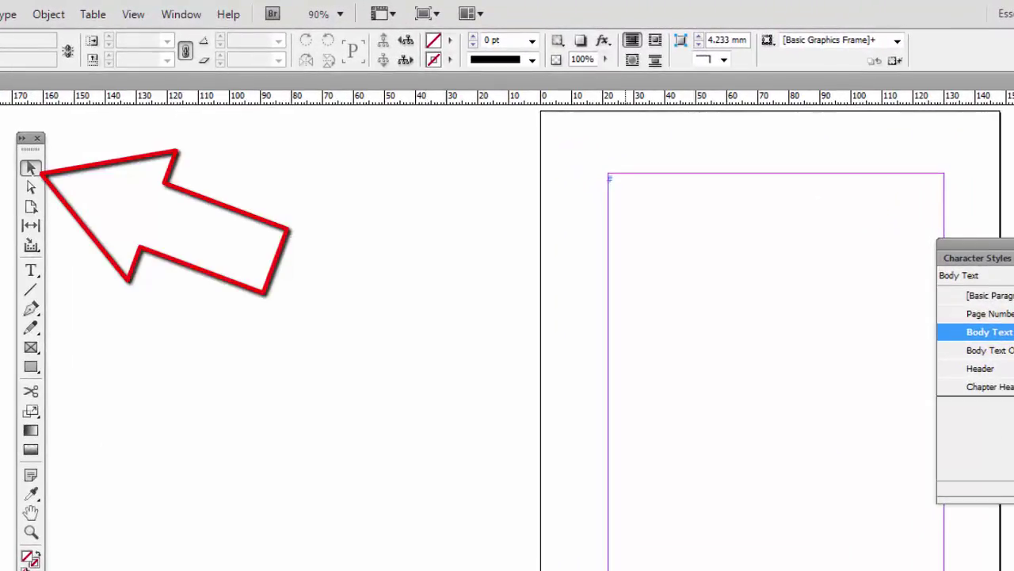
# Enter "Words" at the start of the empty text frame and paste the copied author biography after it
pyautogui.click(625, 190)
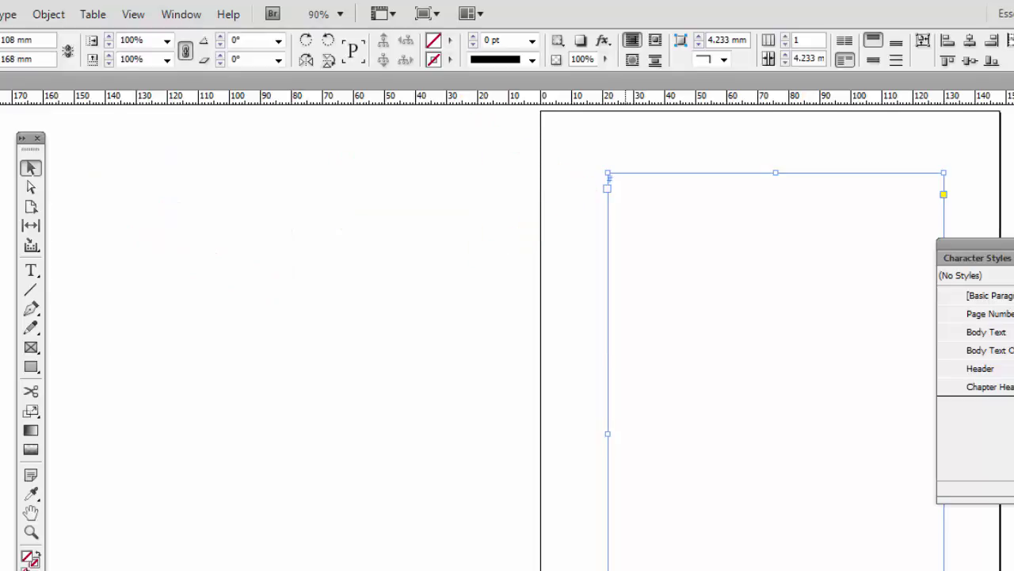
pyautogui.press('t')
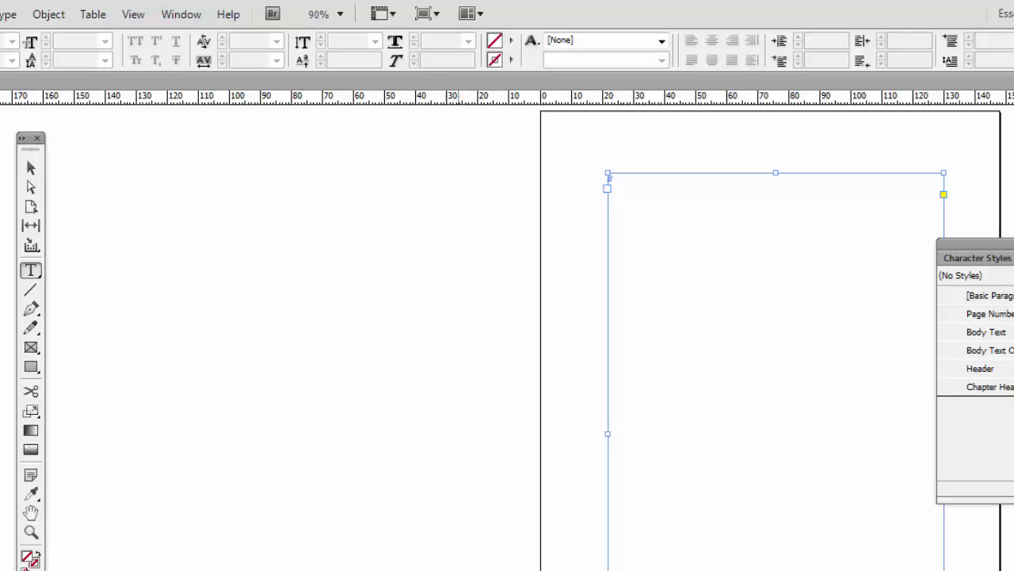
pyautogui.click(613, 181)
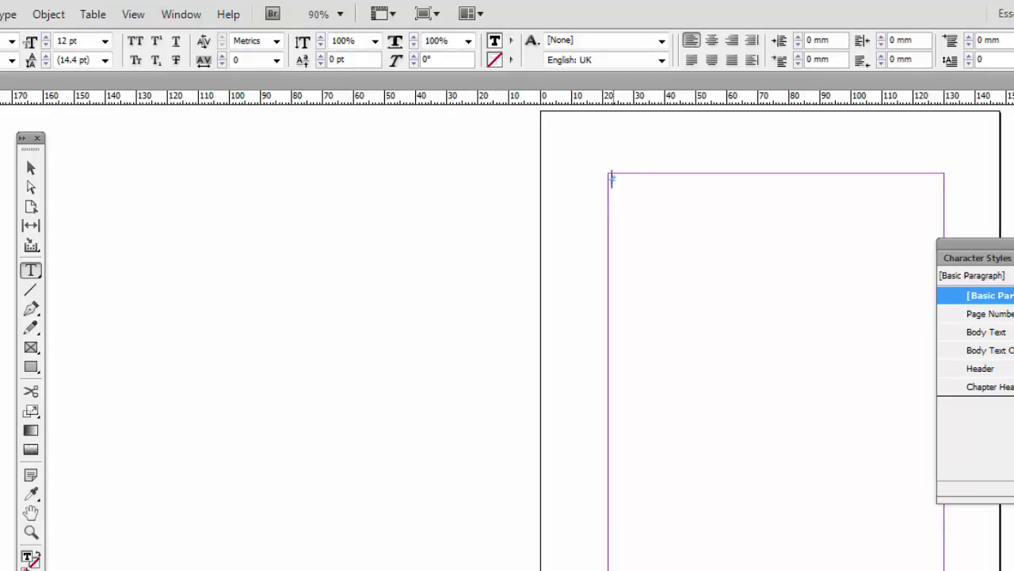
pyautogui.write('Words')
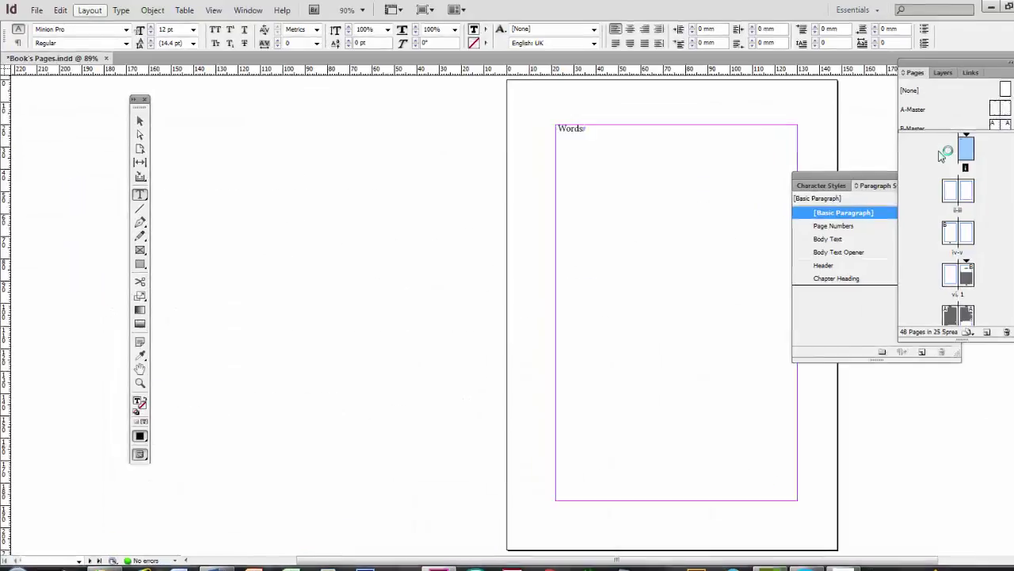
pyautogui.click(61, 9)
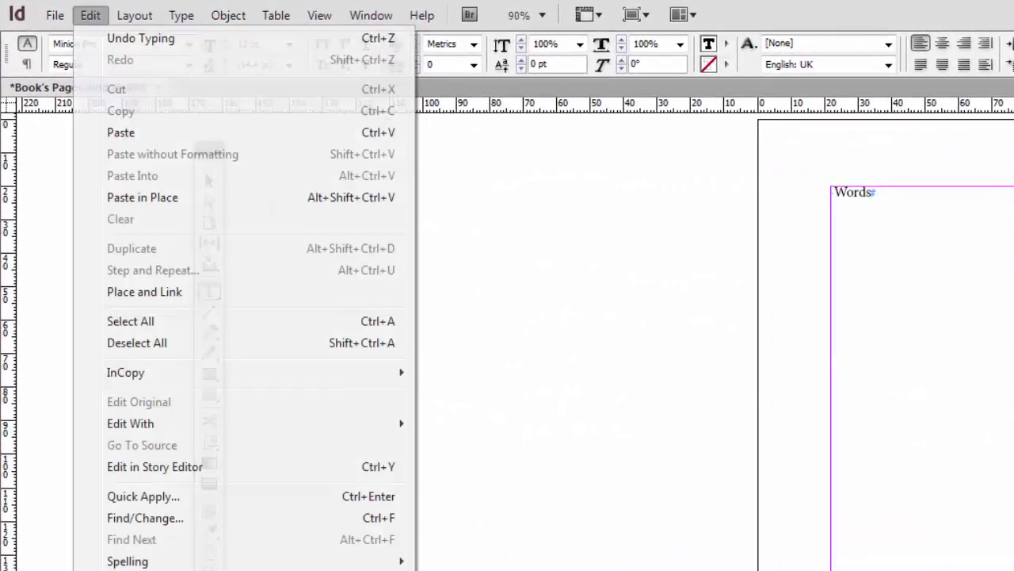
pyautogui.click(120, 133)
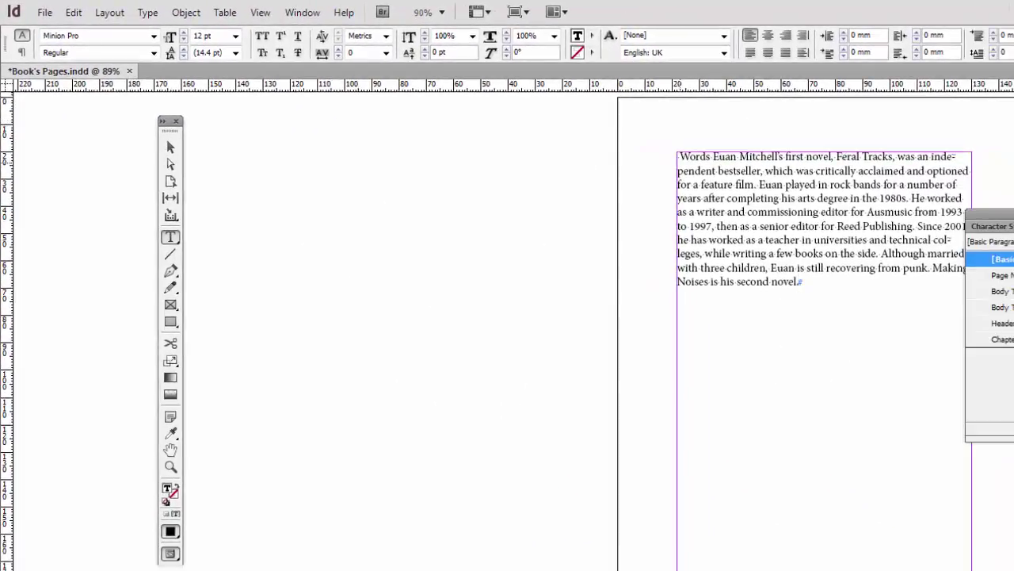
# Delete "Words" from the start of the biography and apply the Body Text Opener paragraph style to the paragraph
pyautogui.moveTo(713, 157); pyautogui.dragTo(672, 157)
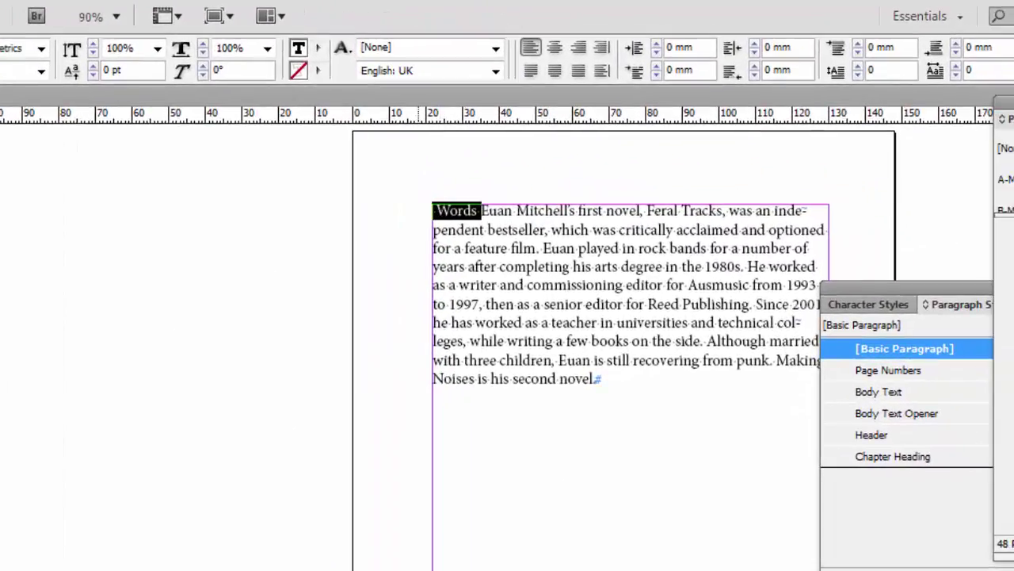
pyautogui.press('BackSpace')
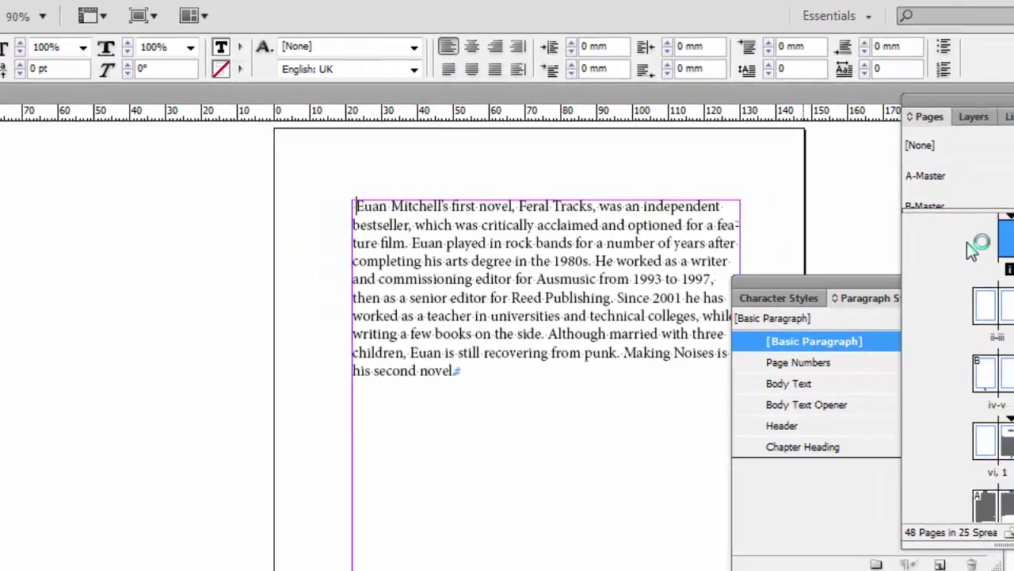
pyautogui.hotkey('ctrl', '1')
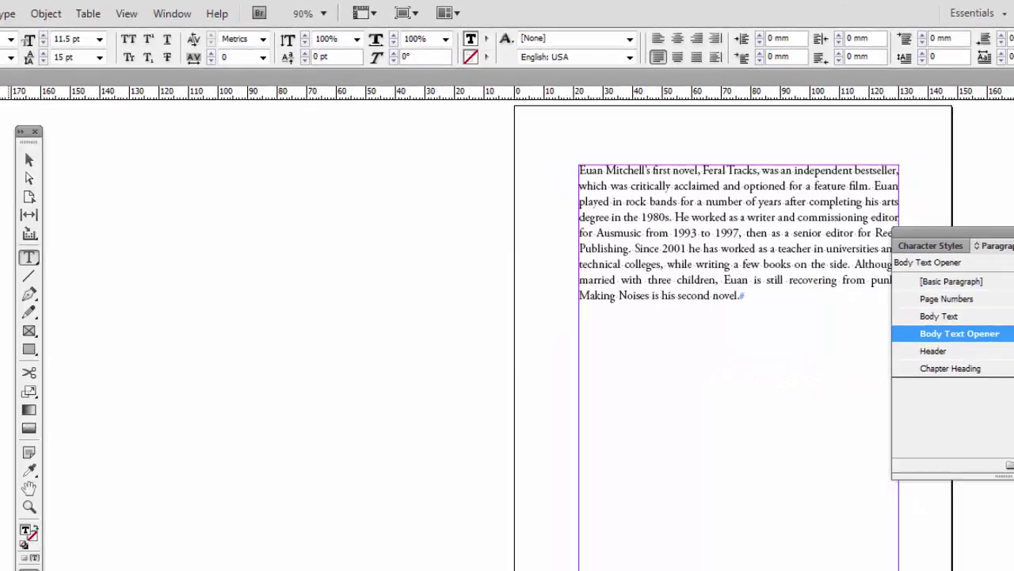
# Lower the top edge of the biography text frame so the frame is about 104 mm high
pyautogui.press('Escape')
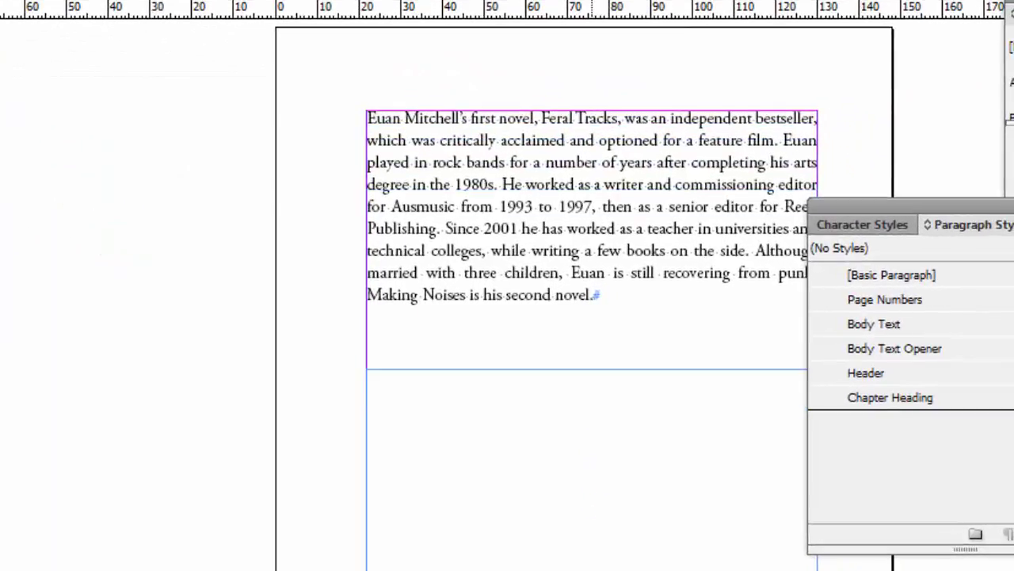
pyautogui.moveTo(592, 368)
pyautogui.mouseDown()
pyautogui.moveTo(595, 398)
pyautogui.moveTo(592, 379)
pyautogui.mouseUp()
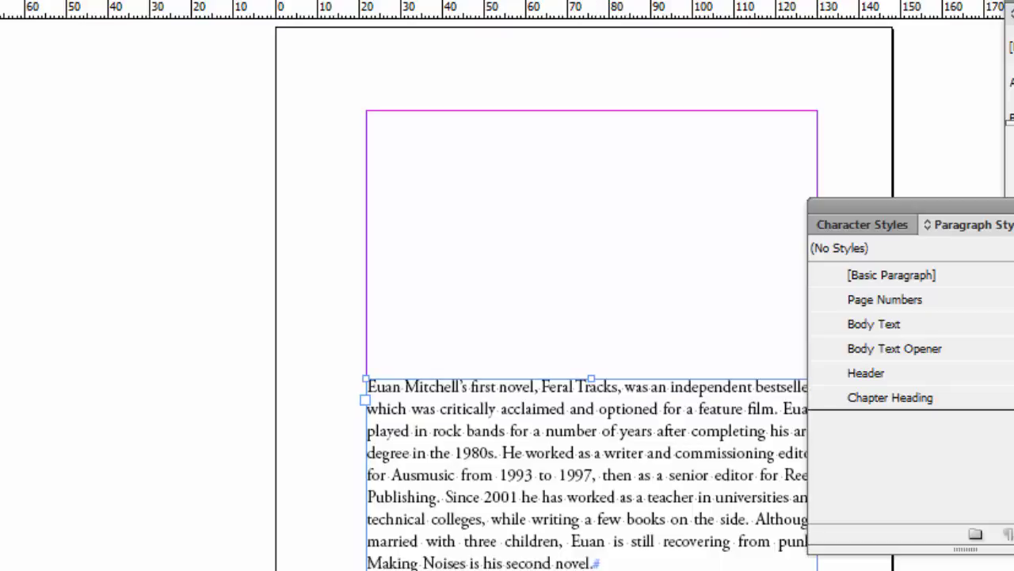
# Draw a rectangular image frame 108 mm wide and 62 mm high in the empty space above the biography
pyautogui.hscroll(4, 503, 285)
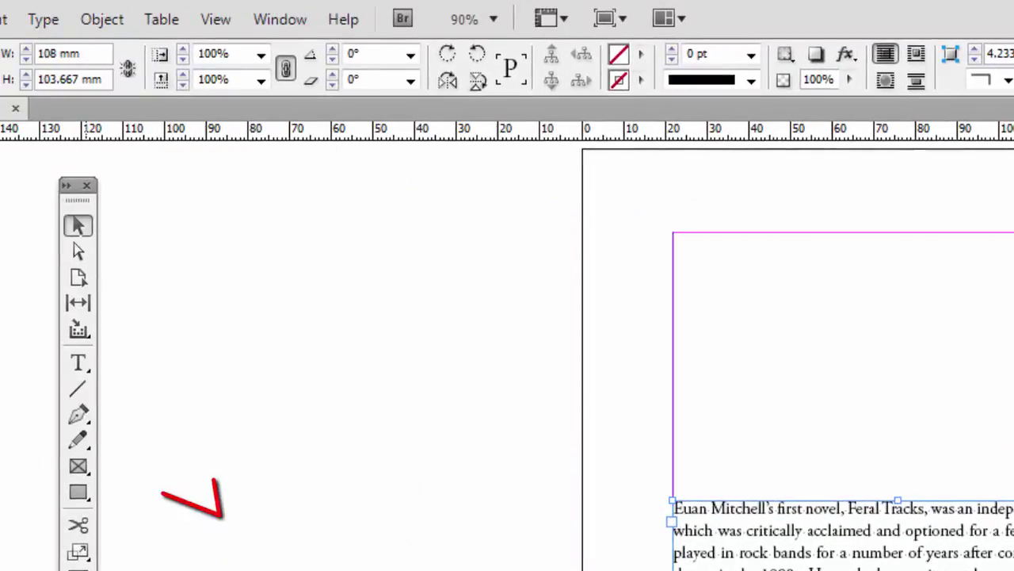
pyautogui.press('f')
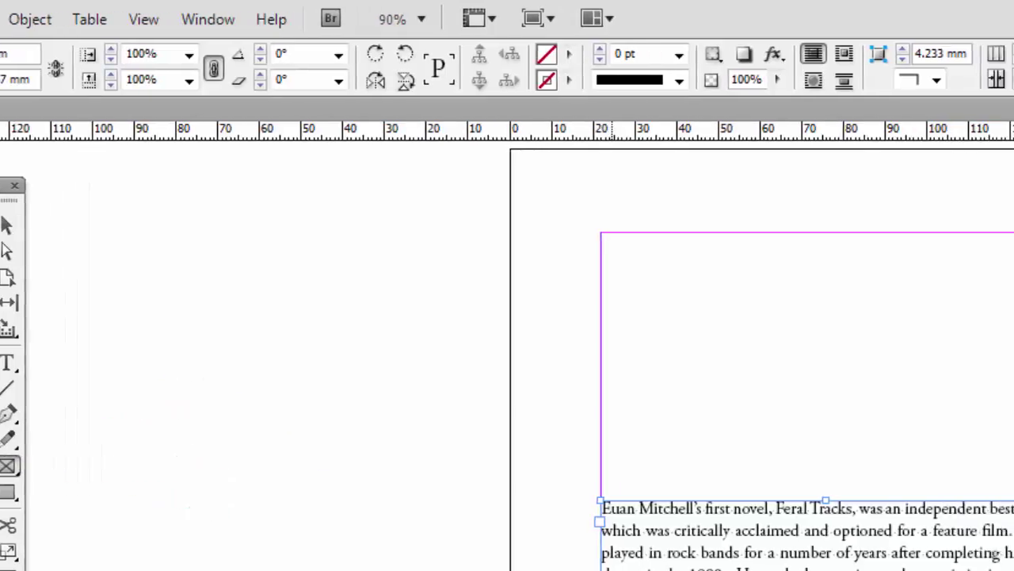
pyautogui.moveTo(421, 232); pyautogui.dragTo(847, 479)
pyautogui.moveTo(738, 479); pyautogui.dragTo(763, 490)
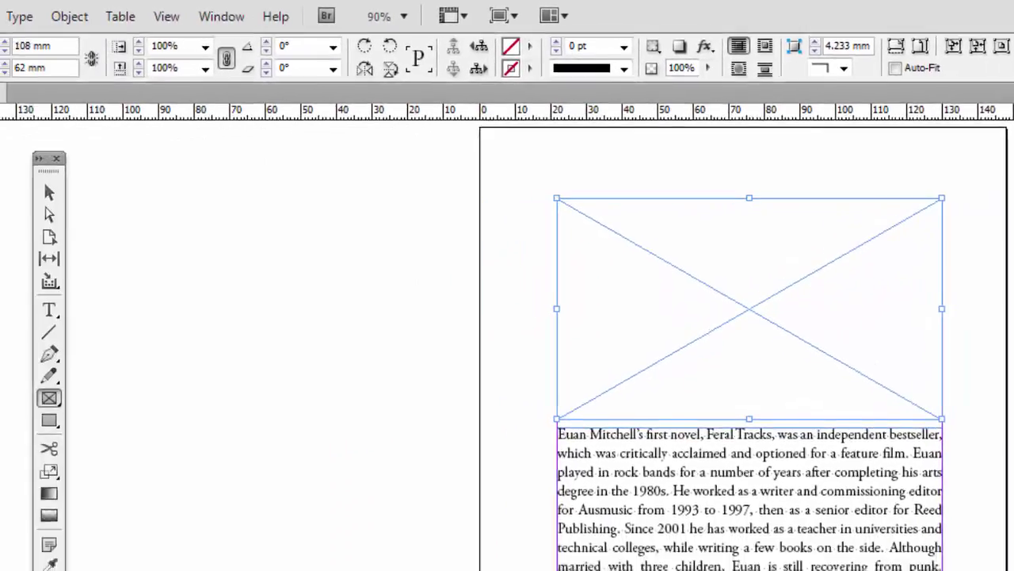
# Place the image "Making-Noises-Title Page title only" into the empty rectangular frame above the biography
pyautogui.click(50, 14)
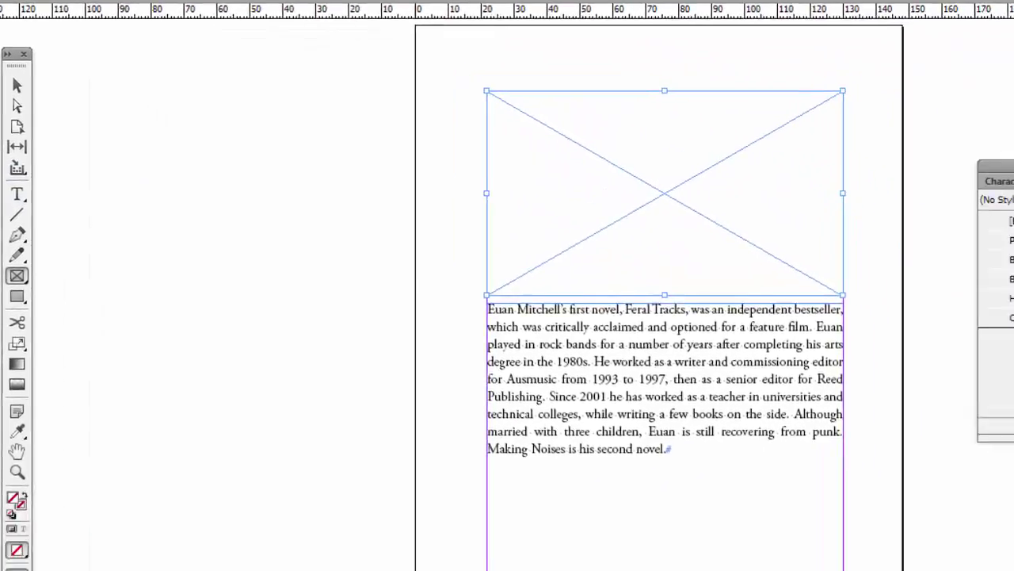
pyautogui.hotkey('ctrl', 'd')
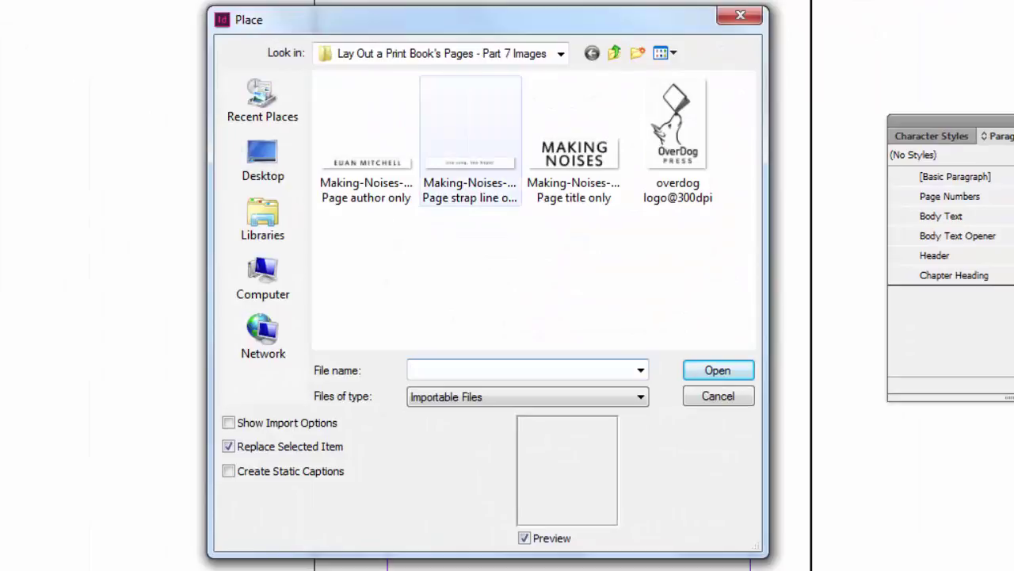
pyautogui.click(574, 141)
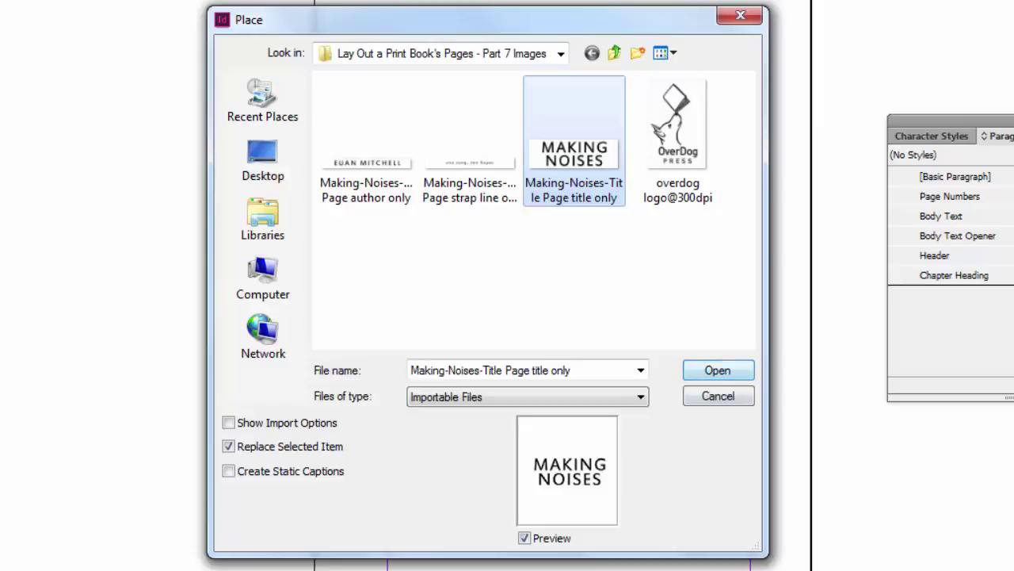
pyautogui.press('Return')
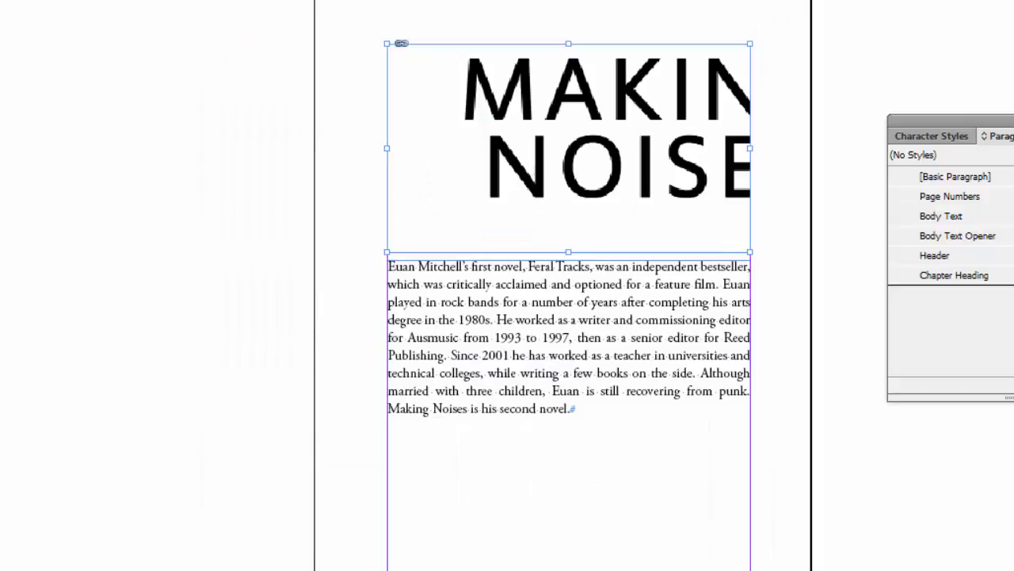
# Fit the title image proportionally within its frame
pyautogui.rightClick(603, 141)
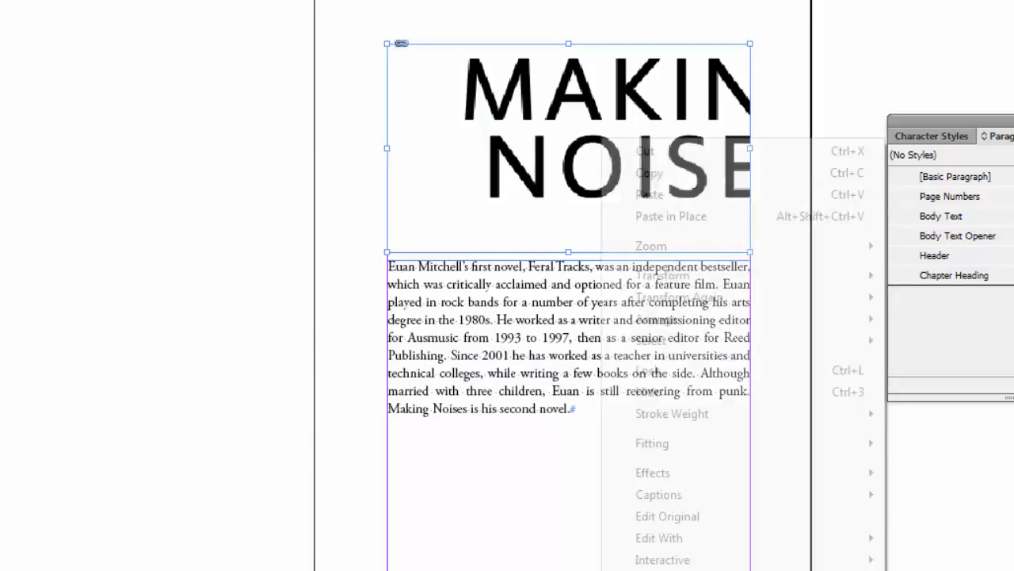
pyautogui.moveTo(477, 395)
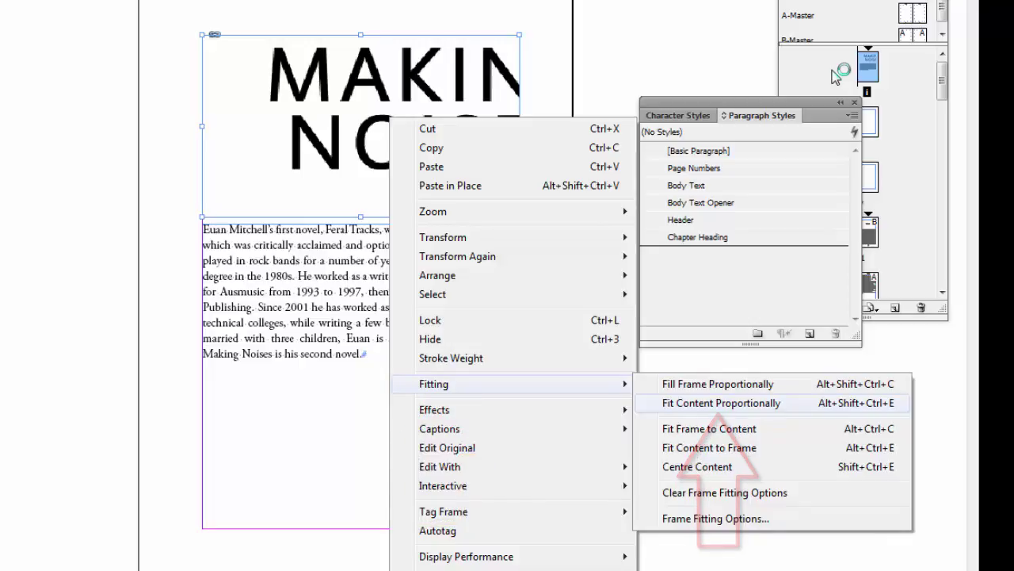
pyautogui.press('Return')
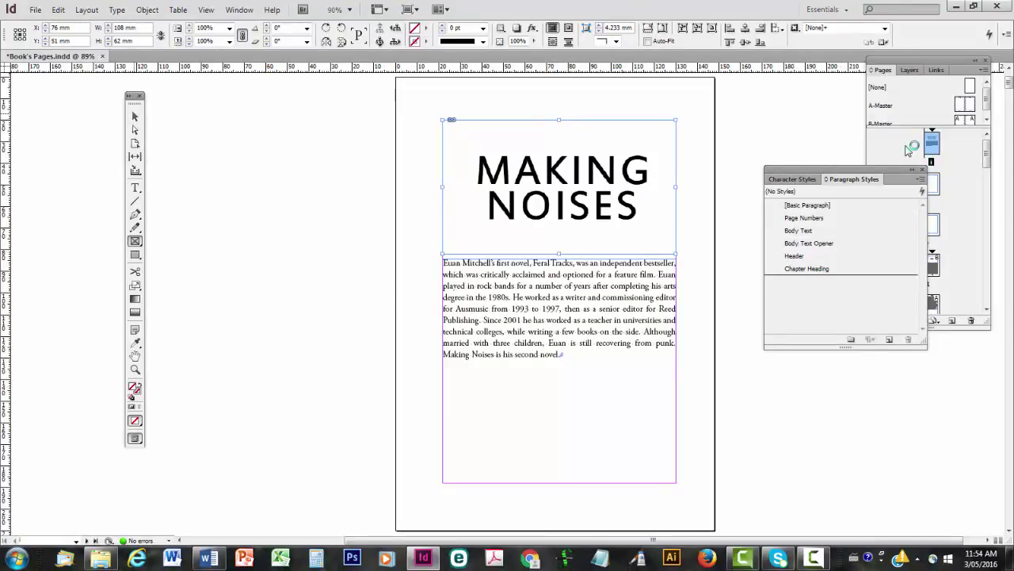
# Adjust the adjoining edges of the biography text frame and the title image frame with the Selection tool
pyautogui.press('v')
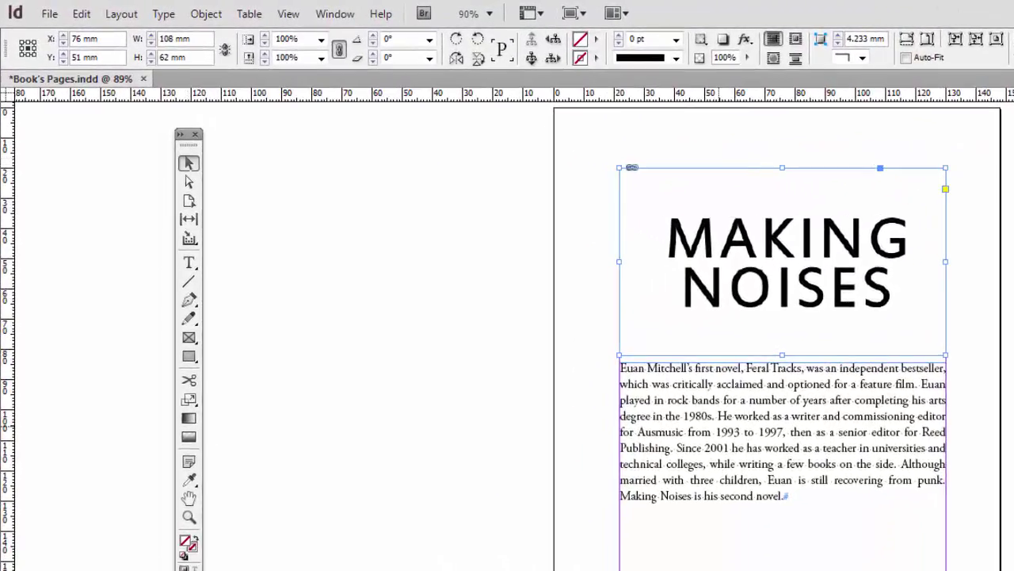
pyautogui.click(718, 435)
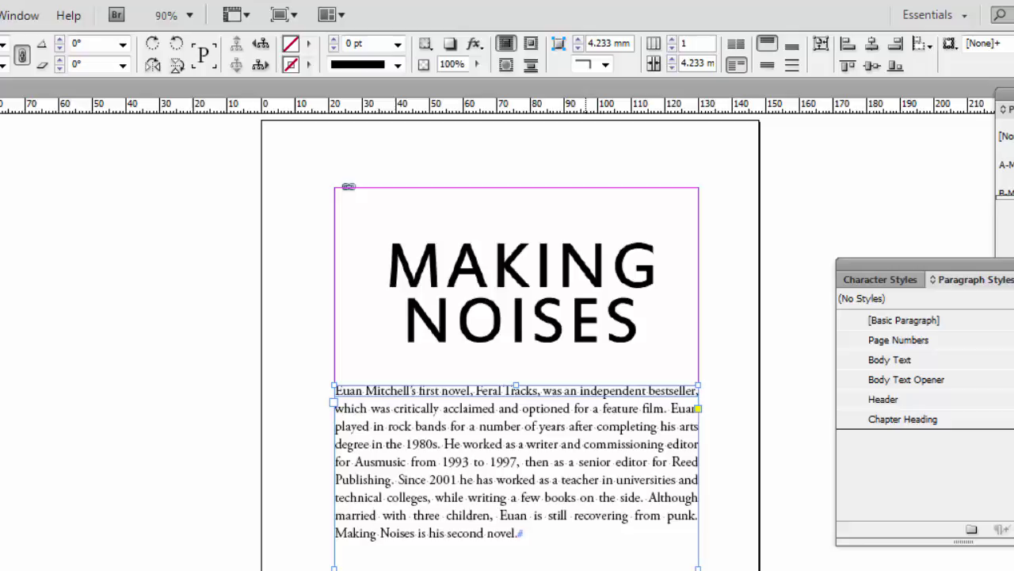
pyautogui.click(584, 292)
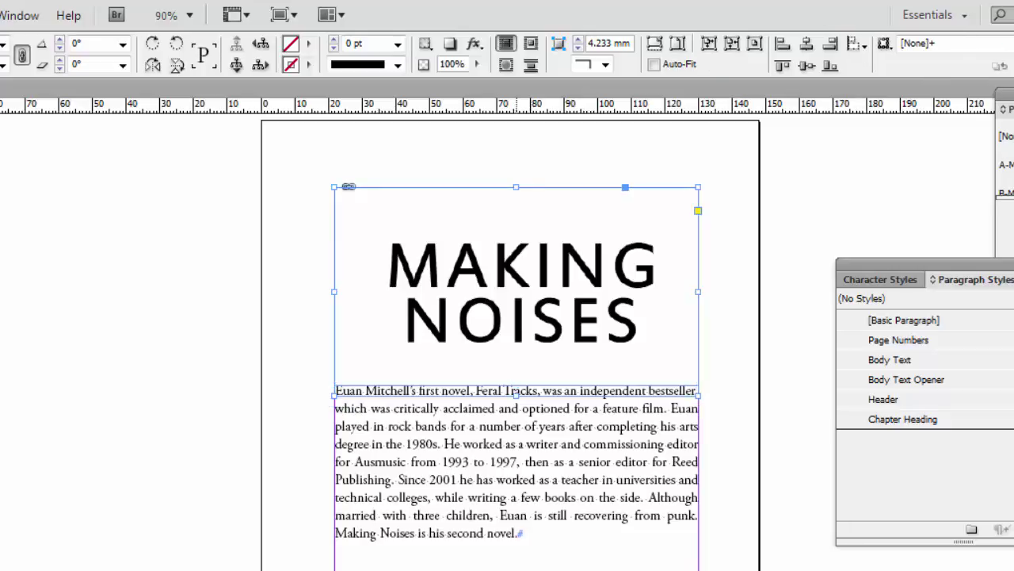
pyautogui.click(519, 285)
pyautogui.moveTo(525, 385)
pyautogui.mouseDown()
pyautogui.moveTo(524, 374)
pyautogui.moveTo(518, 393)
pyautogui.mouseUp()
pyautogui.click(523, 420)
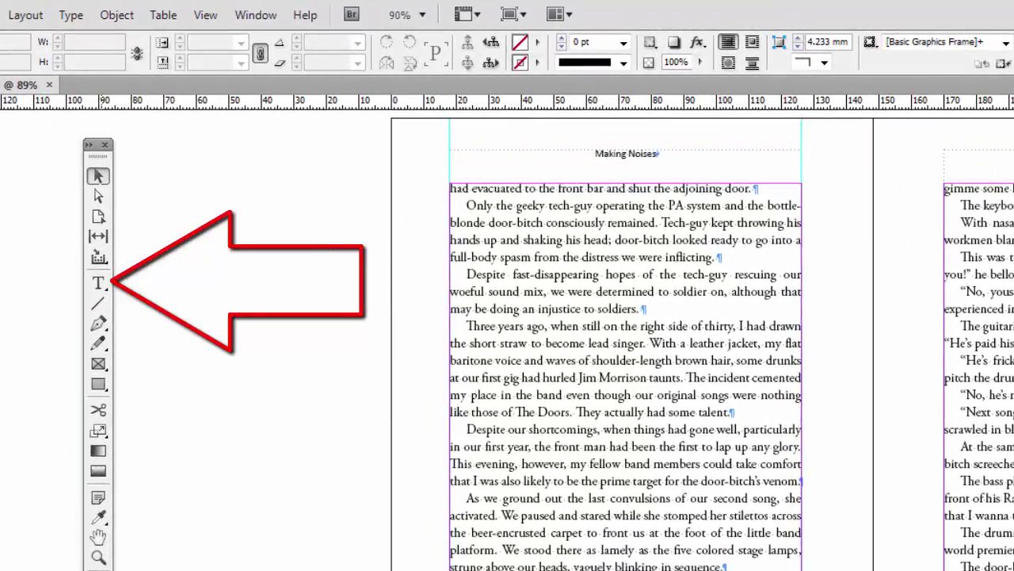
# Insert ten blank paragraphs on page 2 after the sentence ending "They actually had some talent."
pyautogui.press('t')
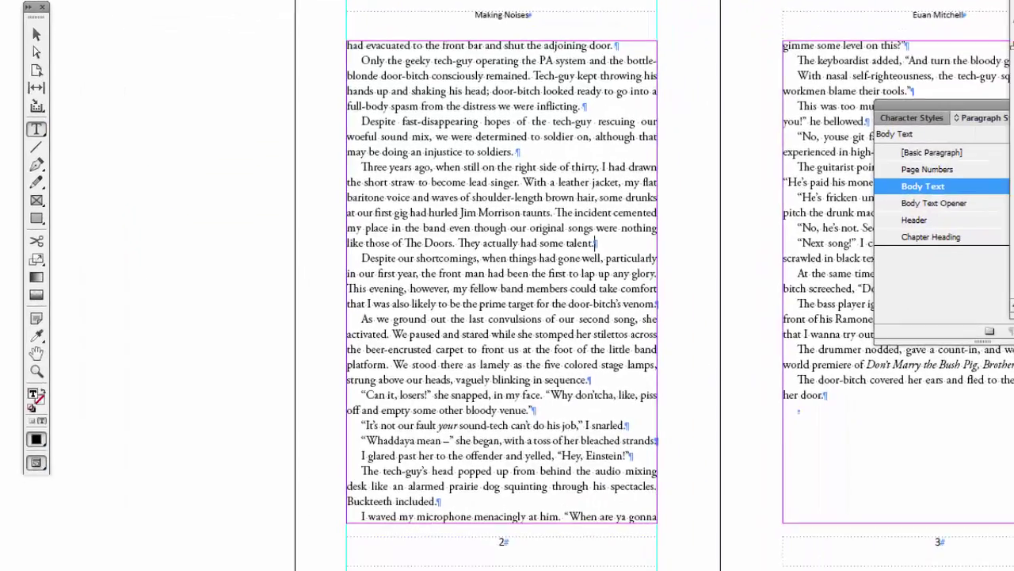
pyautogui.press('Return')
pyautogui.press('Return')
pyautogui.press('Return')
pyautogui.press('Return')
pyautogui.press('Return')
pyautogui.press('Return')
pyautogui.press('Return')
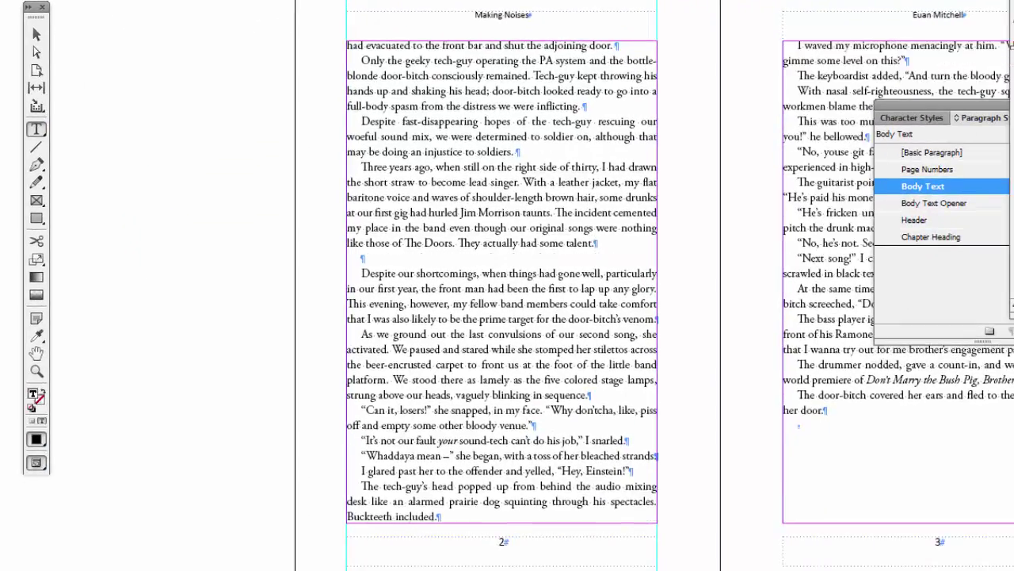
pyautogui.press('Return')
pyautogui.press('Return')
pyautogui.press('Return')
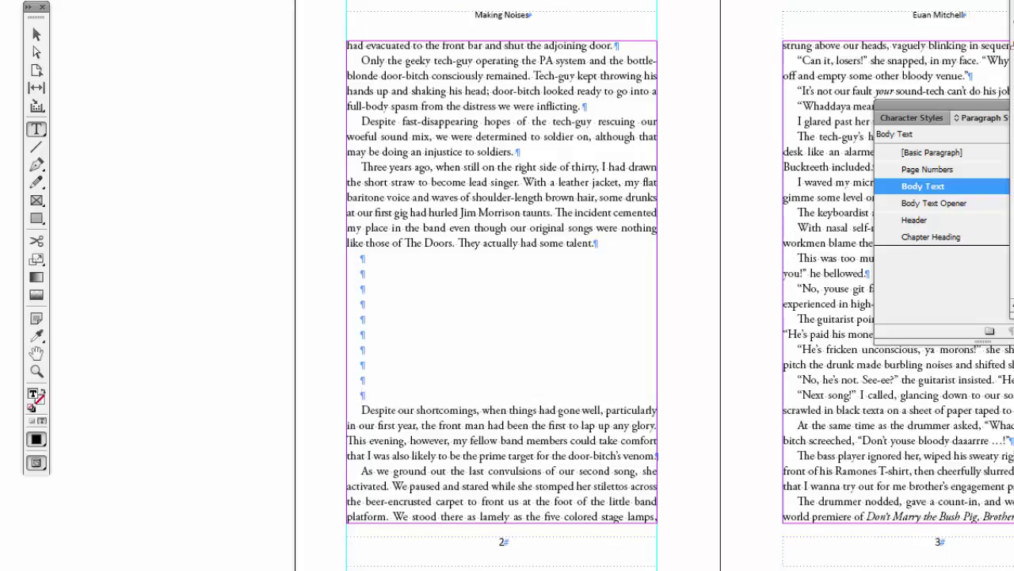
# Draw a rectangular image frame about 108 mm wide and 47 mm high over the blank paragraphs on page 2
pyautogui.press('Escape')
pyautogui.press('f')
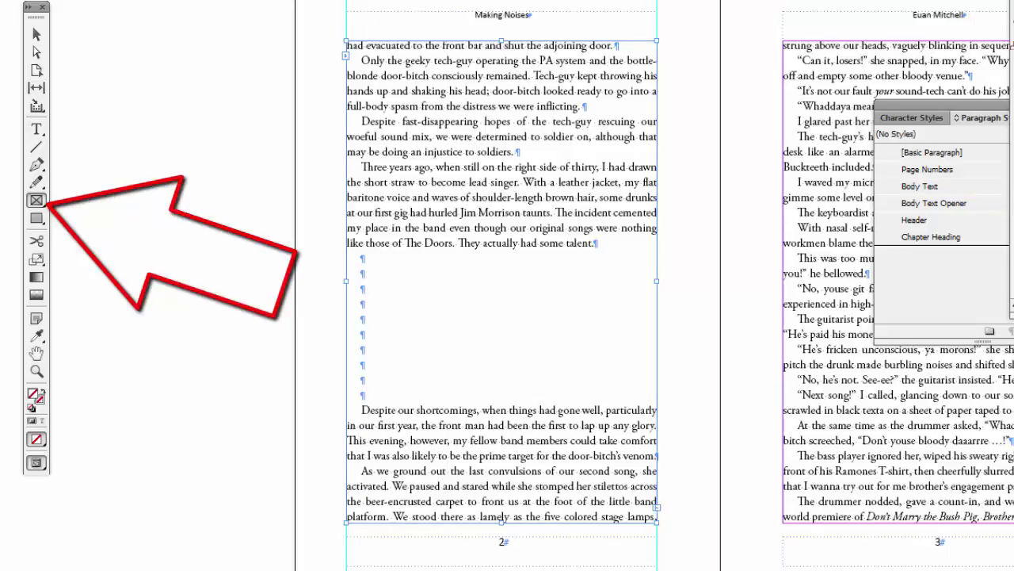
pyautogui.moveTo(345, 253); pyautogui.dragTo(657, 390)
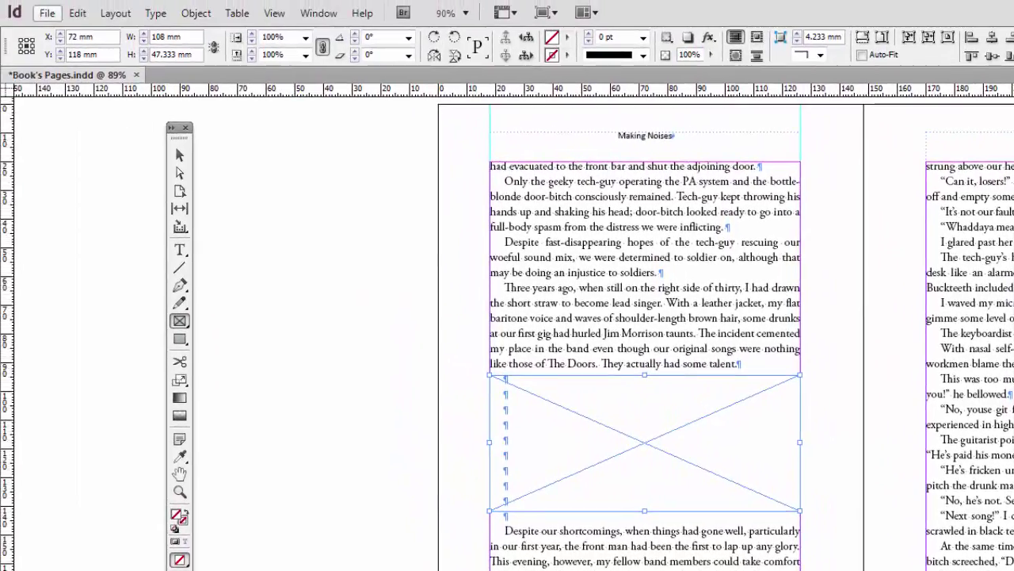
# Place the image "overdog logo@300dpi" into the new frame on page 2
pyautogui.click(48, 13)
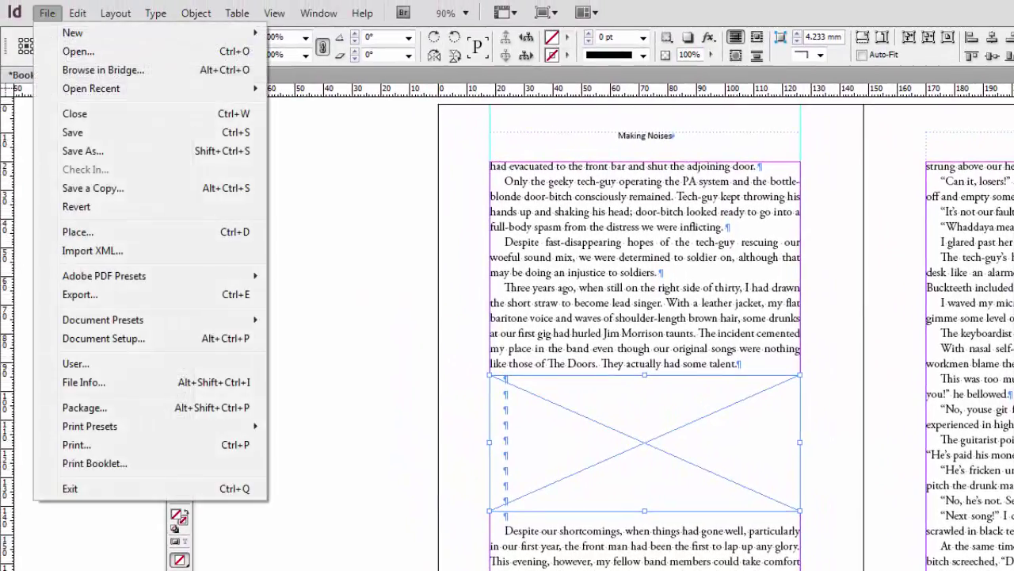
pyautogui.press('Down')
pyautogui.press('Down')
pyautogui.press('Down')
pyautogui.press('Down')
pyautogui.press('Down')
pyautogui.press('Down')
pyautogui.press('Down')
pyautogui.press('Down')
pyautogui.press('Down')
pyautogui.press('Down')
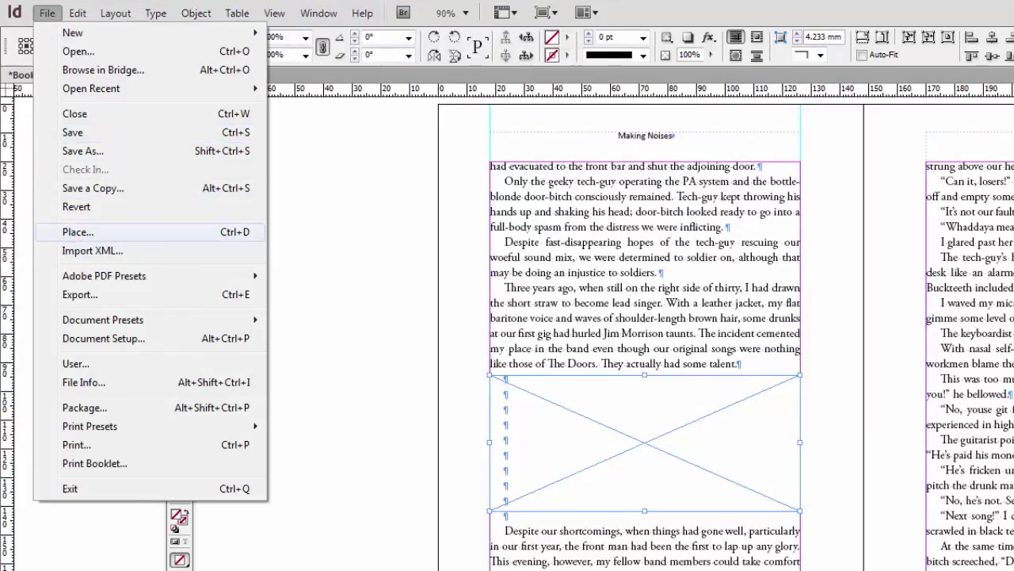
pyautogui.press('Return')
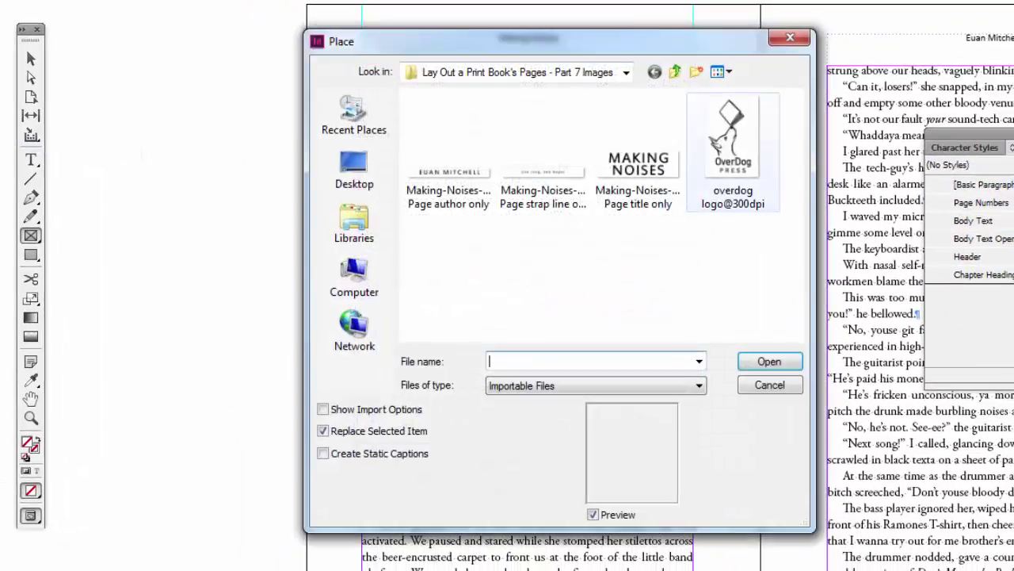
pyautogui.doubleClick(733, 152)
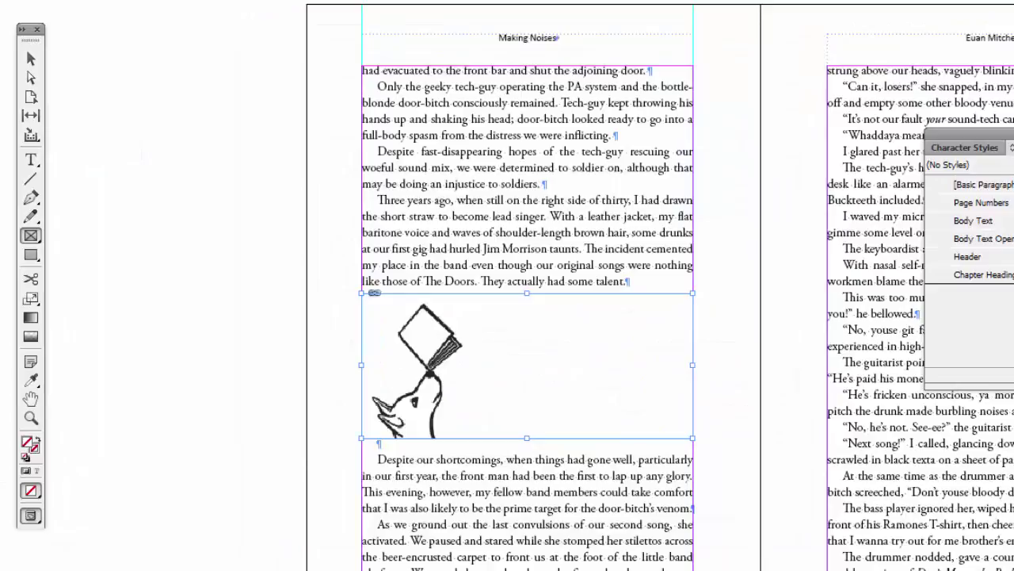
# Fit the logo proportionally inside its frame on page 2, and narrow the frame to about 67 mm
pyautogui.rightClick(569, 365)
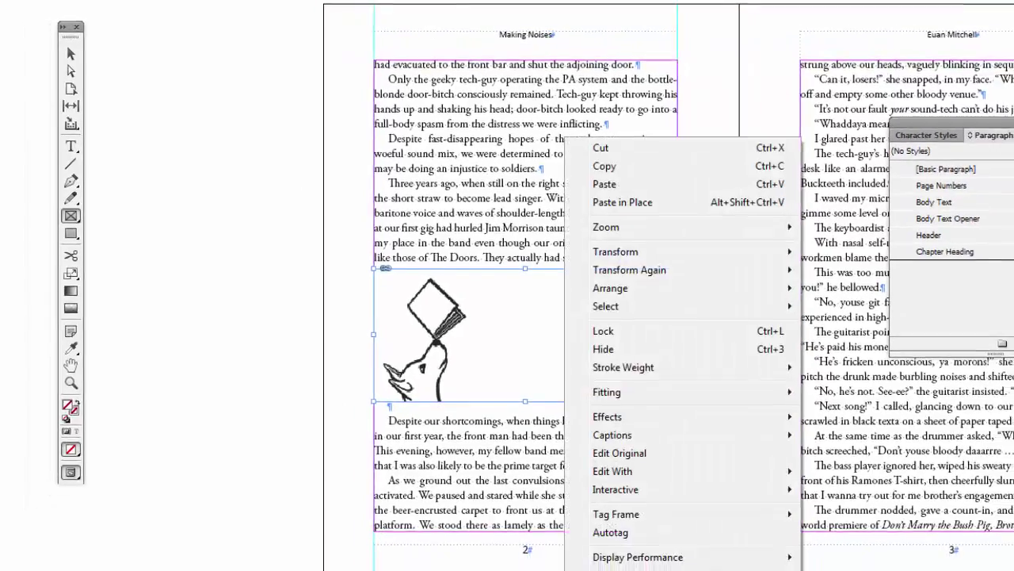
pyautogui.moveTo(672, 367)
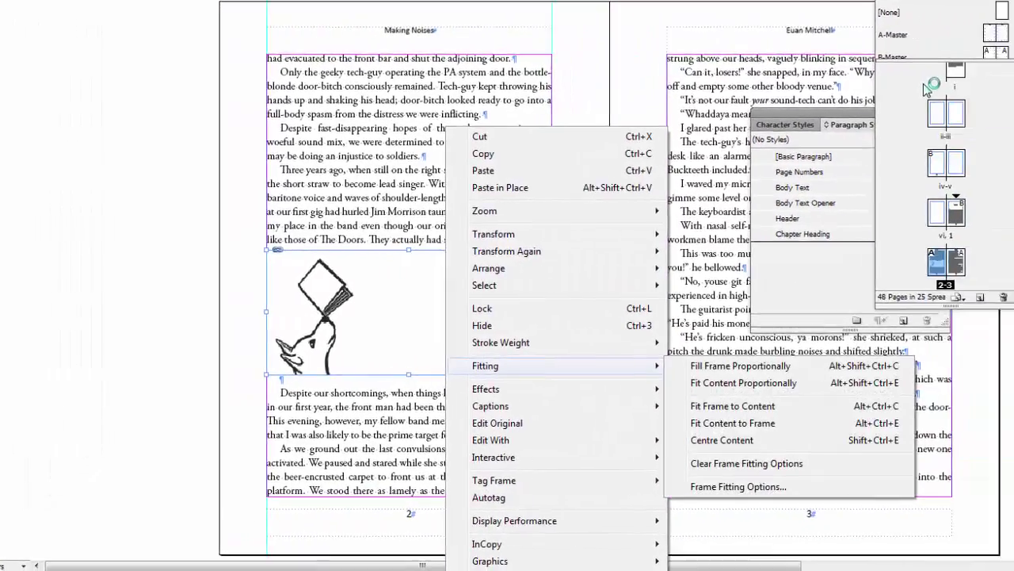
pyautogui.click(701, 382)
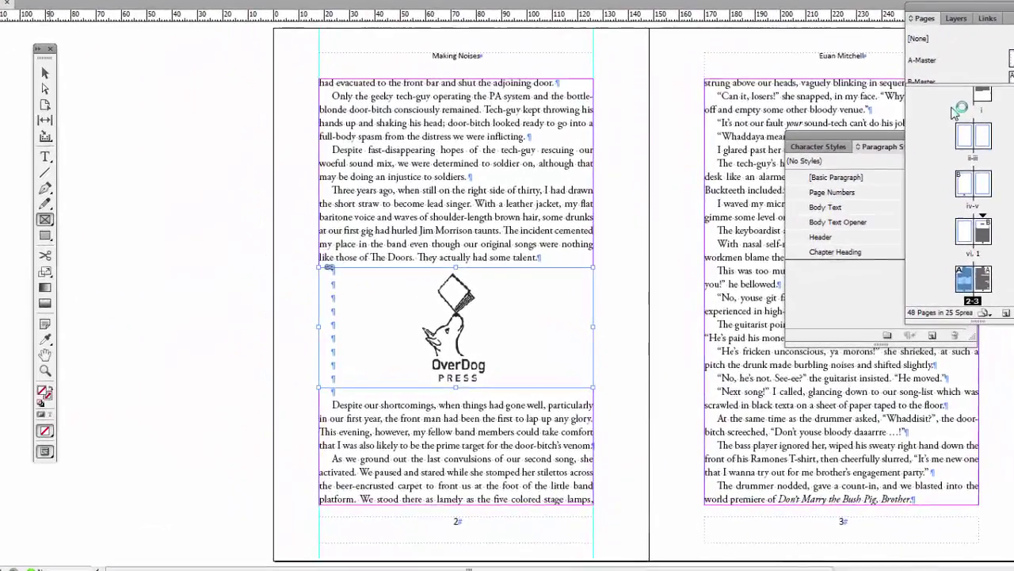
pyautogui.press('v')
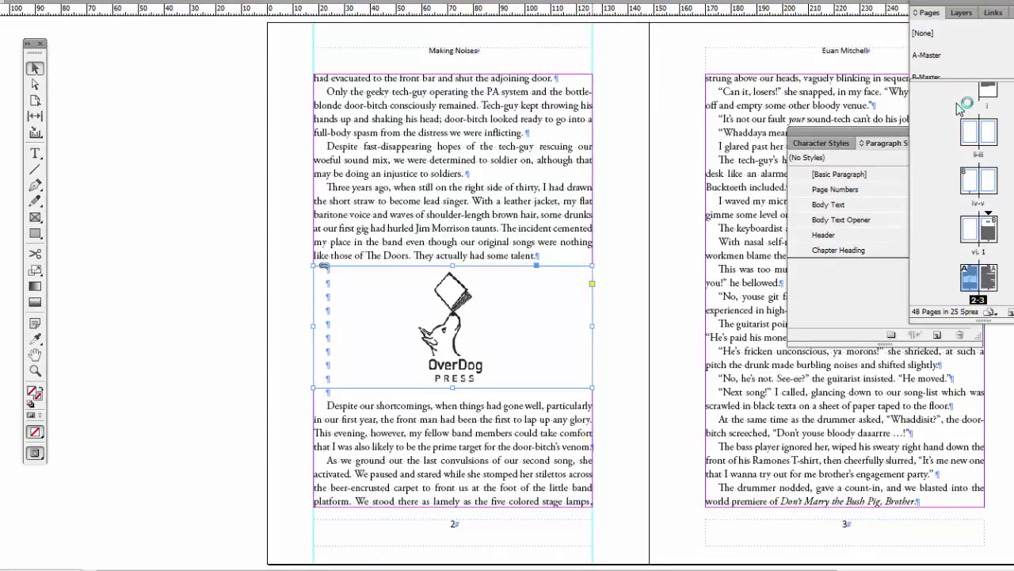
pyautogui.moveTo(592, 325); pyautogui.dragTo(549, 326)
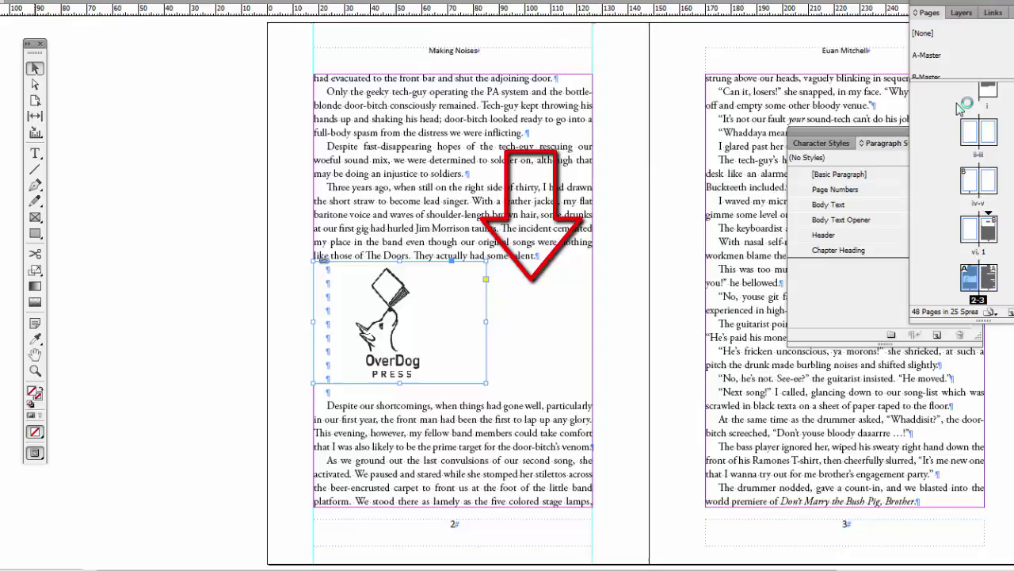
# Delete the blank paragraphs behind the logo frame on page 2 with the Type tool
pyautogui.press('t')
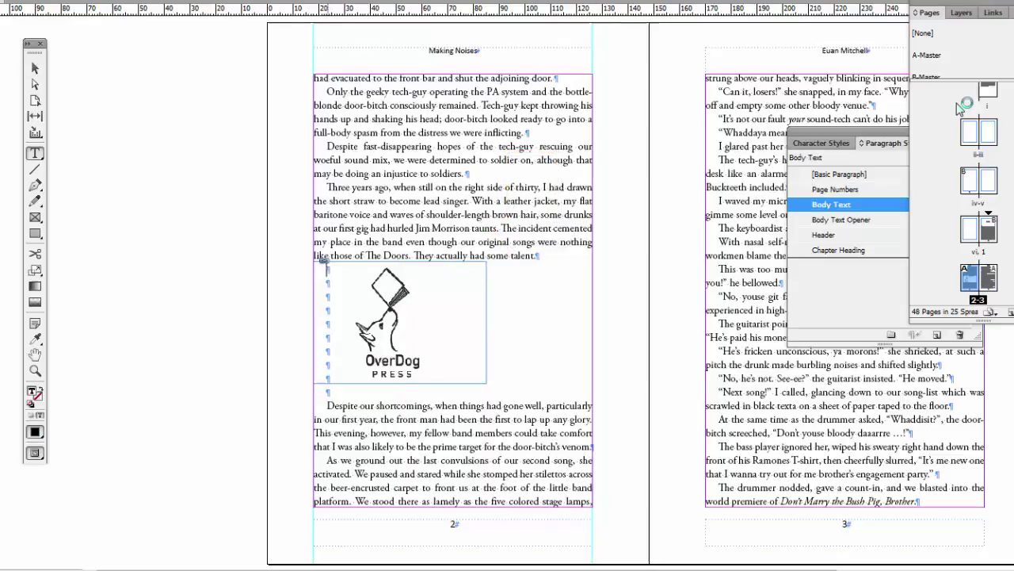
pyautogui.moveTo(336, 358); pyautogui.dragTo(330, 396)
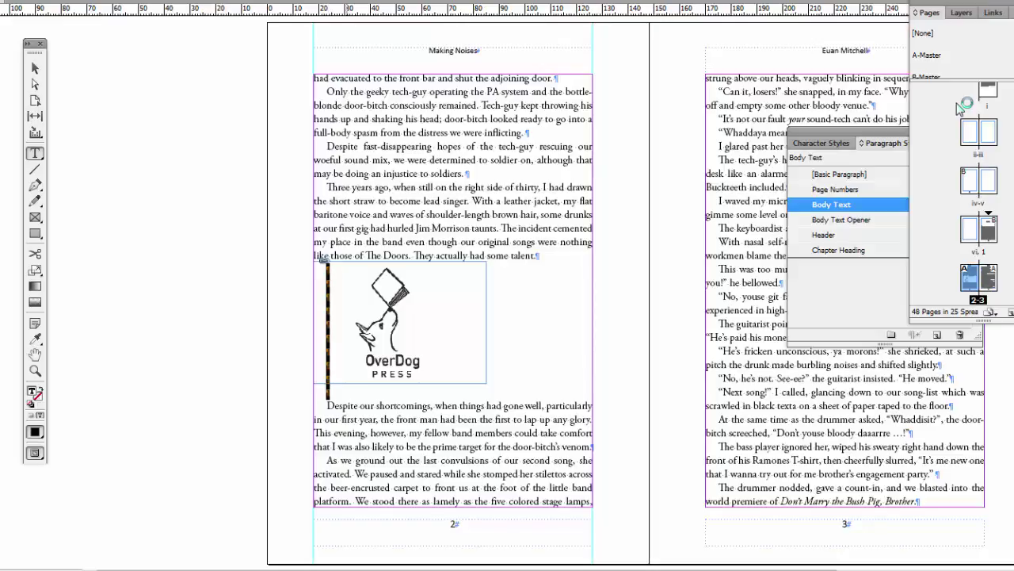
pyautogui.press('BackSpace')
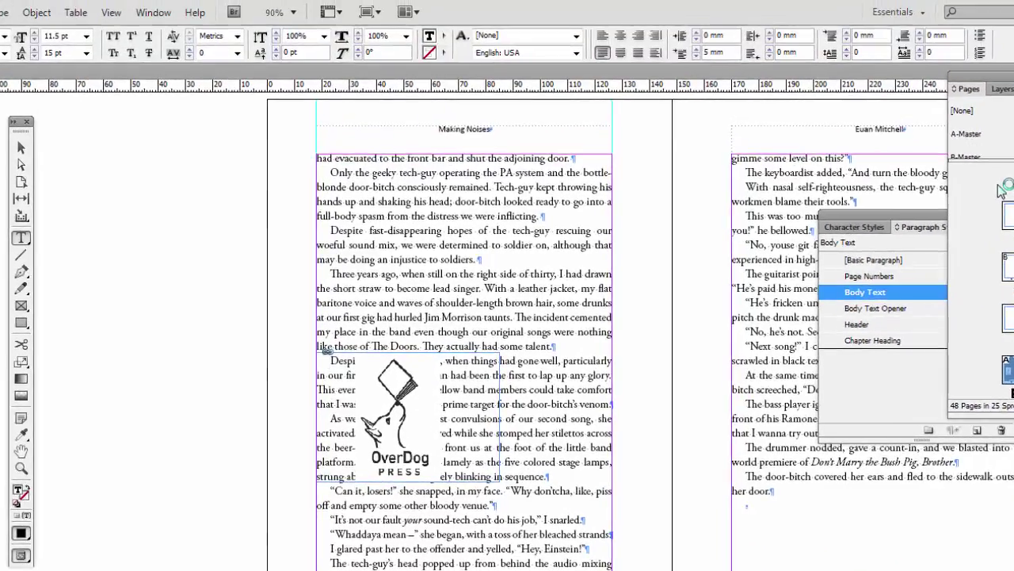
# Show the Text Wrap options and wrap the page 2 body text around the logo frame's bounding box
pyautogui.hotkey('alt', 'w')
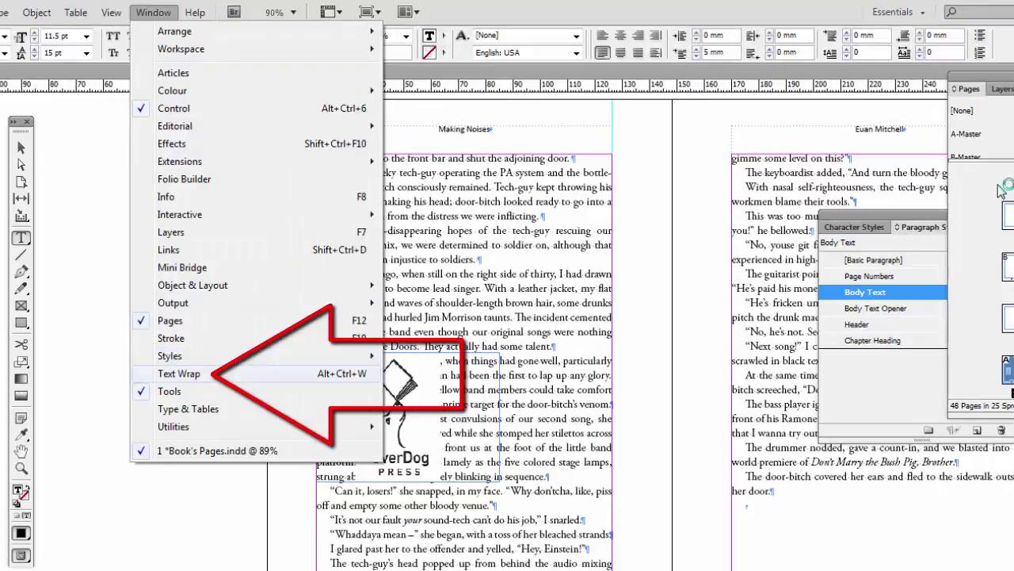
pyautogui.press('Return')
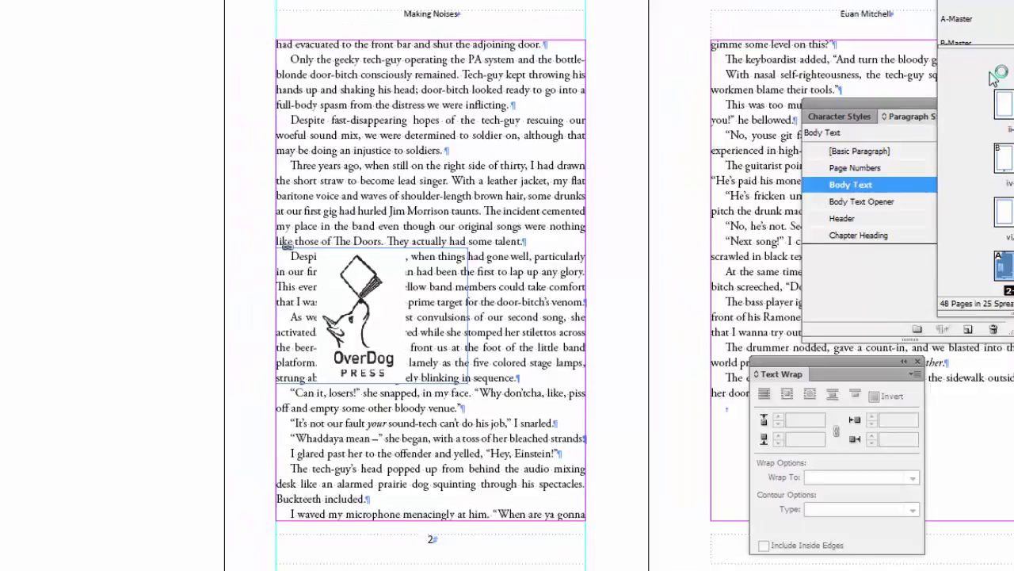
pyautogui.press('Escape')
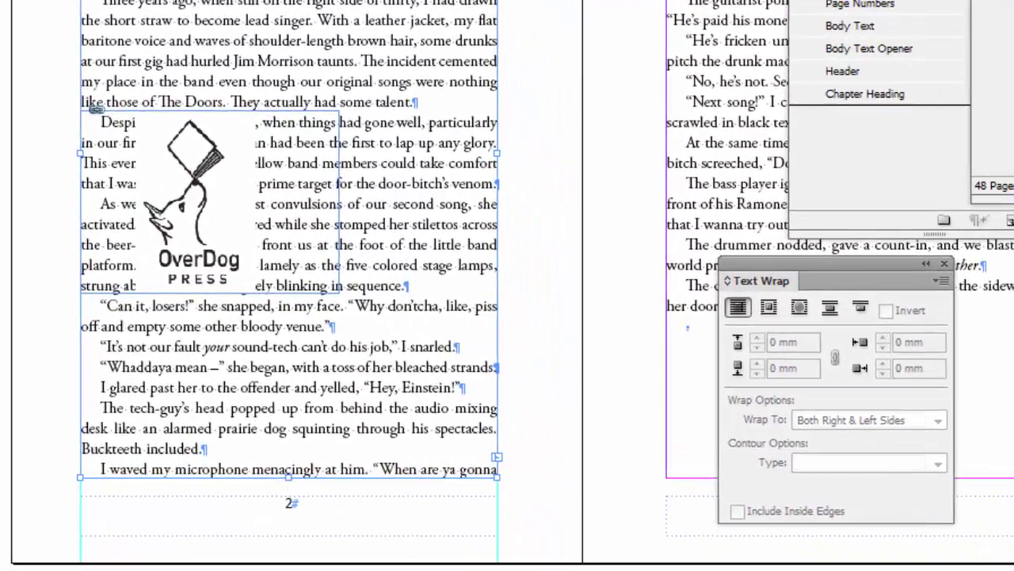
pyautogui.click(209, 201)
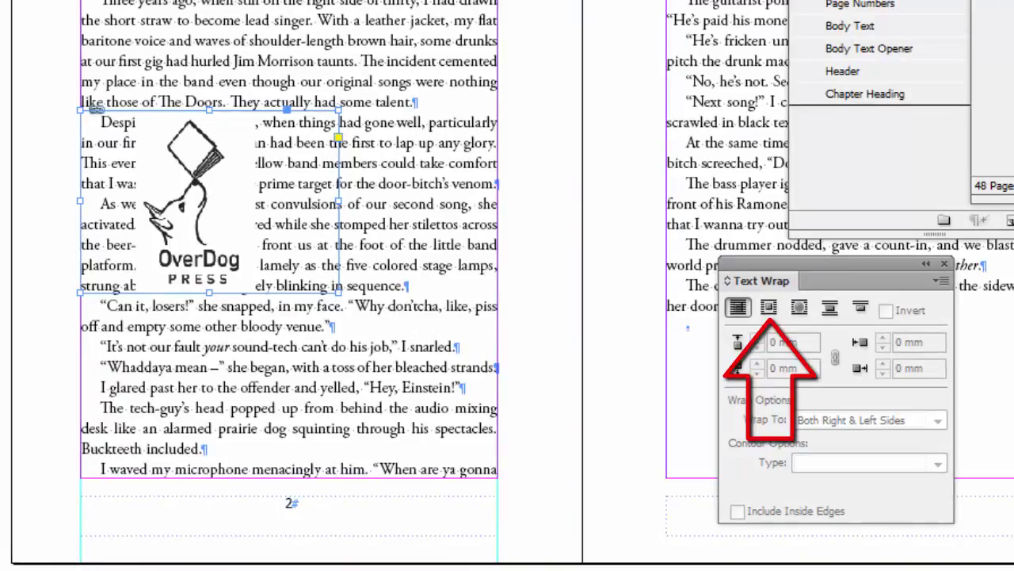
pyautogui.click(768, 307)
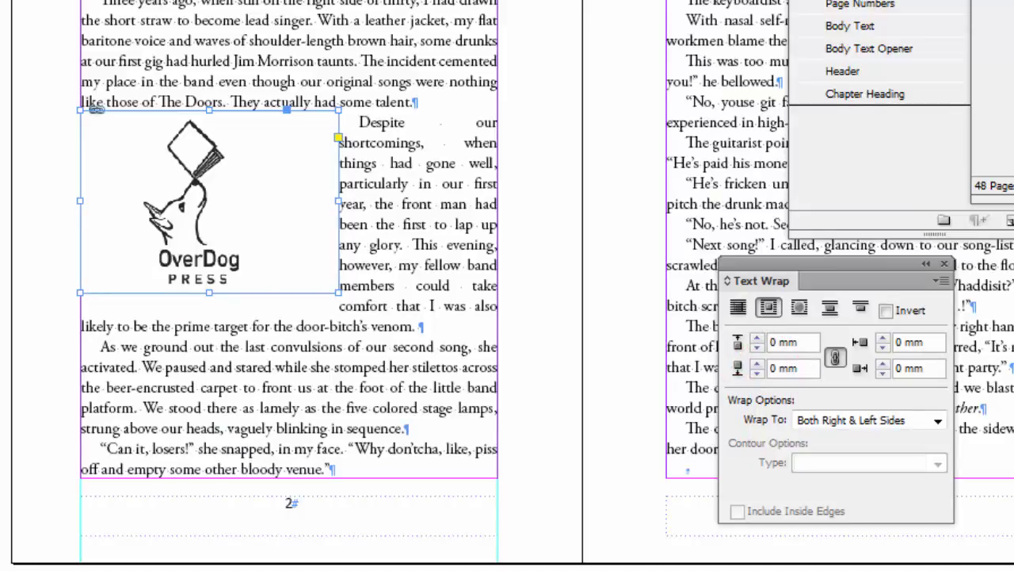
# Narrow the logo frame to about 62 mm and set its text wrap offset to 2 mm on all sides
pyautogui.moveTo(338, 201); pyautogui.dragTo(318, 201)
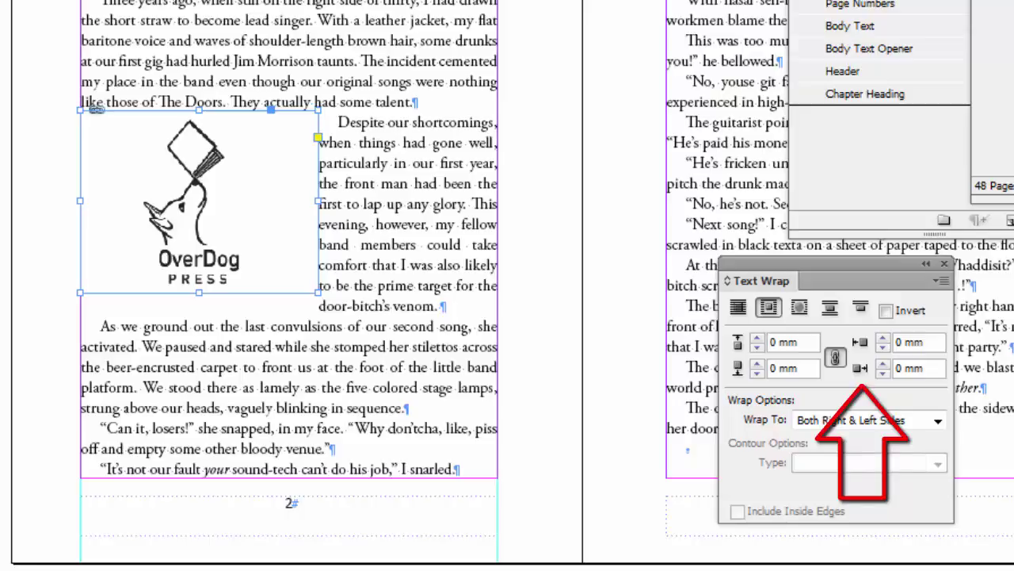
pyautogui.press('Up')
pyautogui.press('Up')
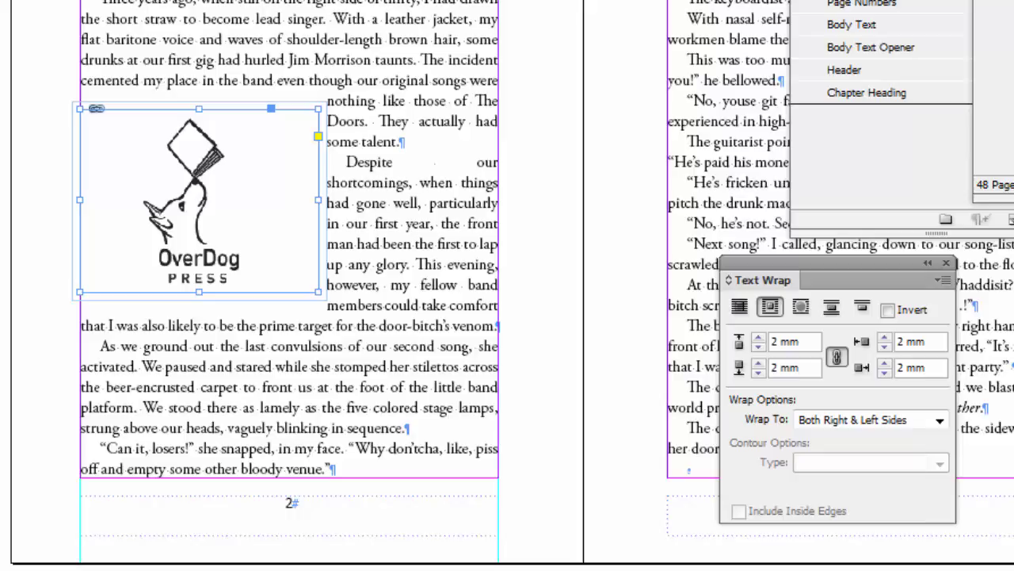
# Delete the logo frame from page 2
pyautogui.press('Delete')
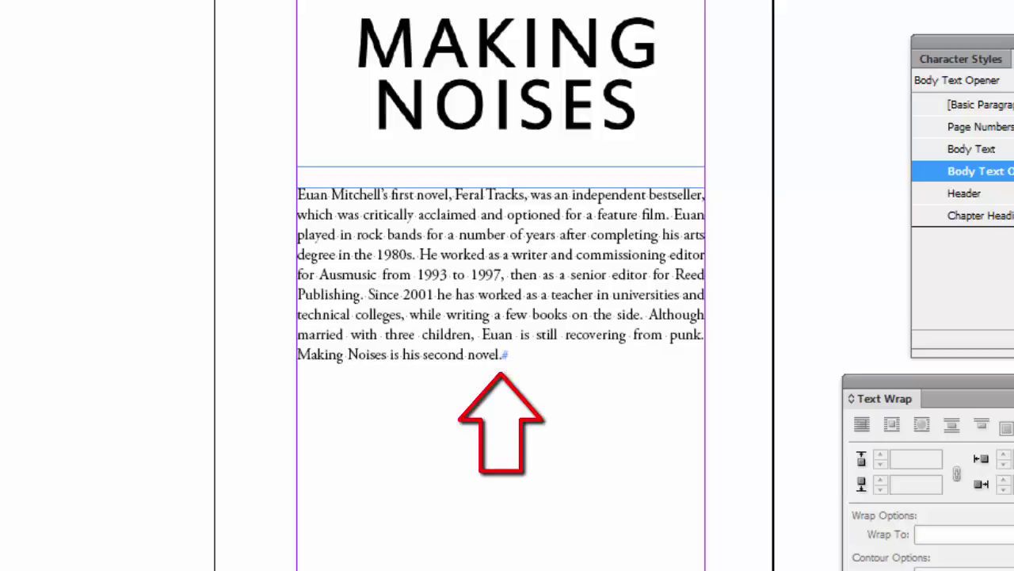
# Add a new paragraph after "Making Noises is his second novel." on page i and insert a page break there
pyautogui.press('Return')
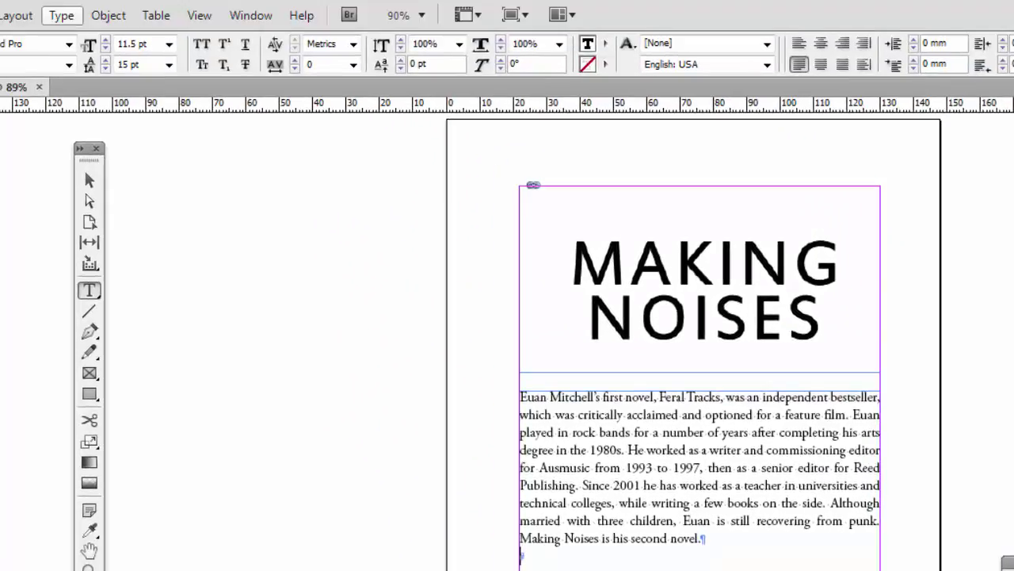
pyautogui.click(61, 15)
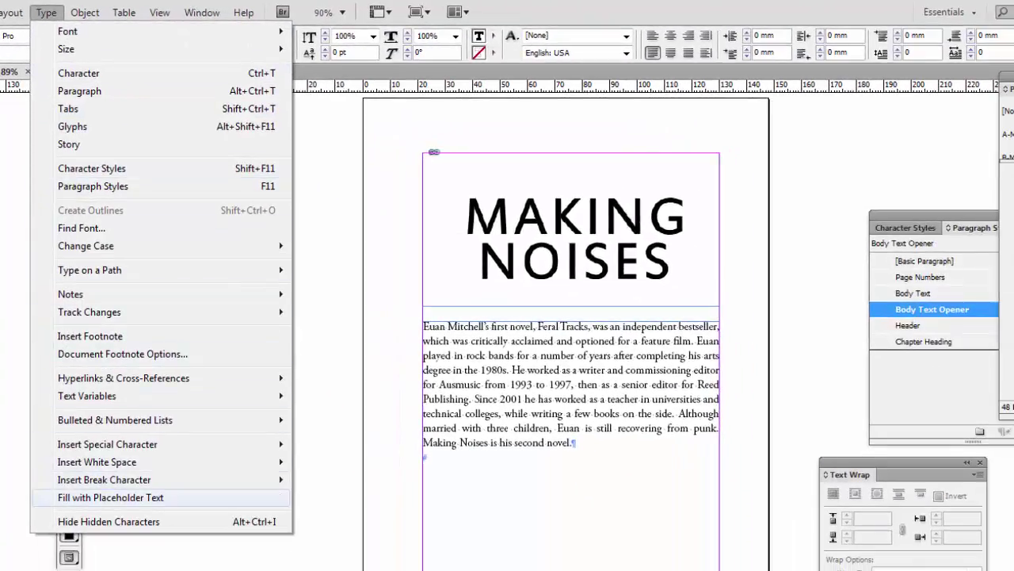
pyautogui.moveTo(104, 479)
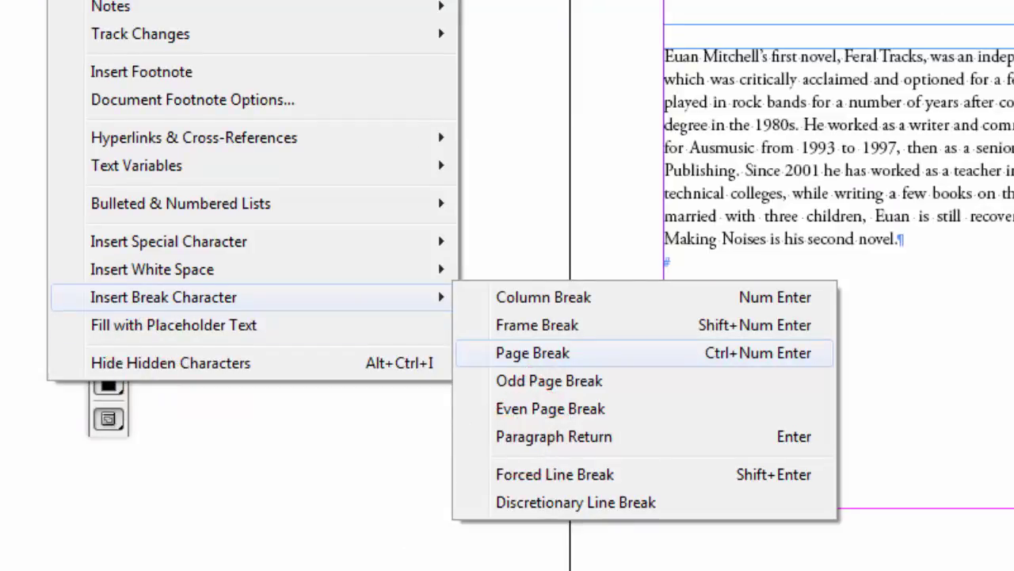
pyautogui.click(532, 353)
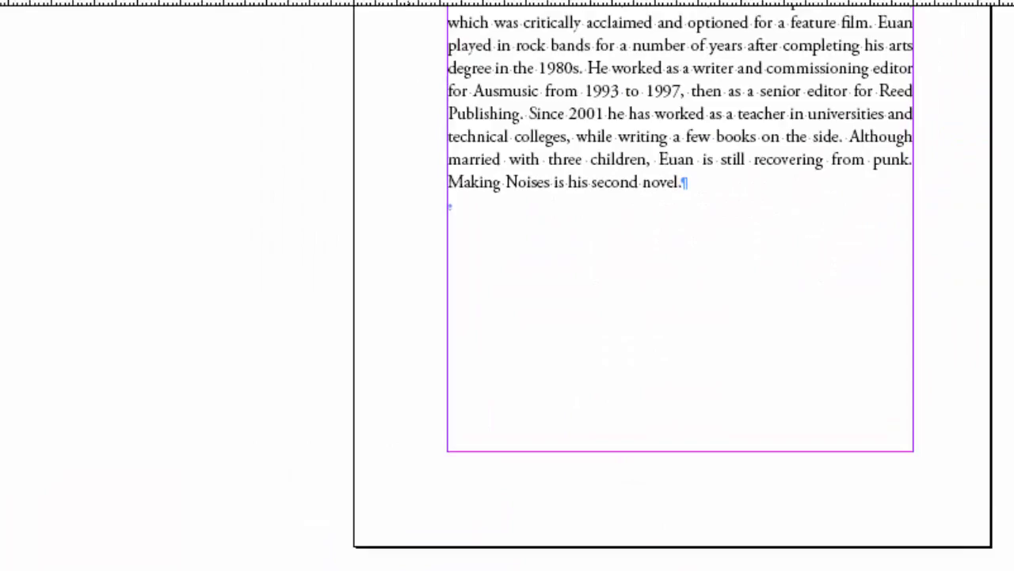
# Lay the toolbox out horizontally and enter "OTHER BOOKS BY THE AUTHOR", a blank line and "Feral Tracks" on page ii
pyautogui.scroll(-3, 672, 285)
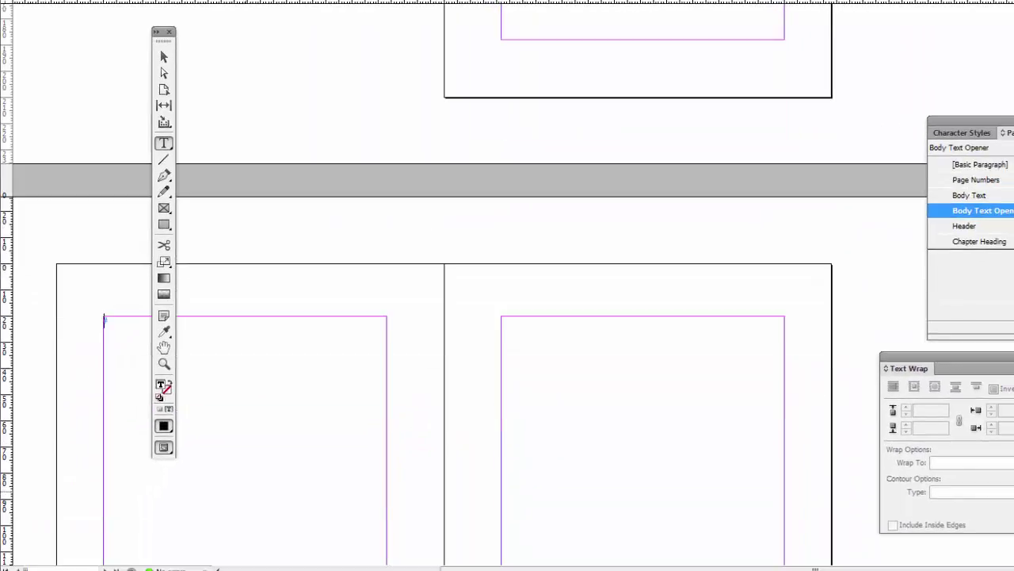
pyautogui.scroll(-1, 507, 286)
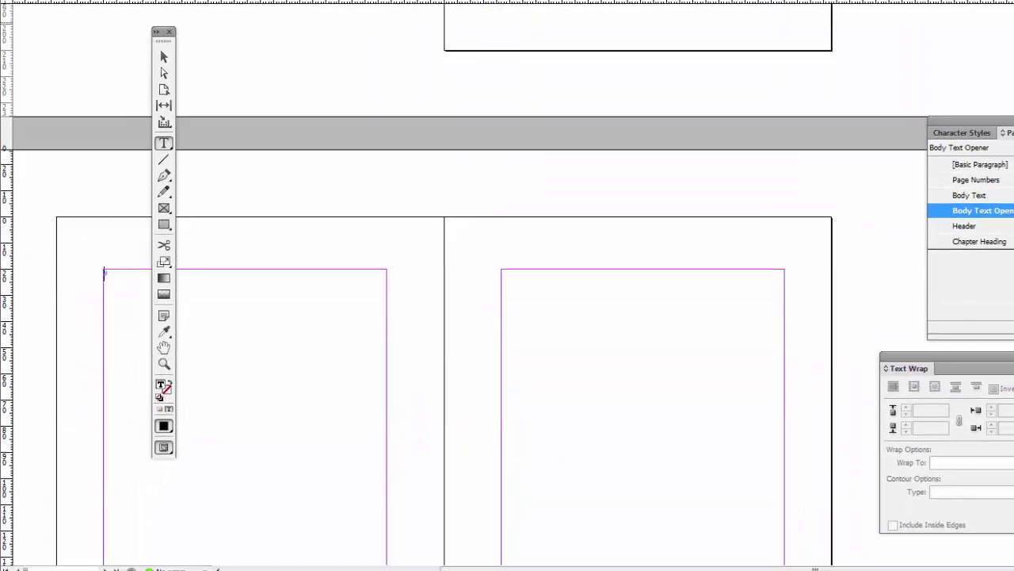
pyautogui.click(157, 32)
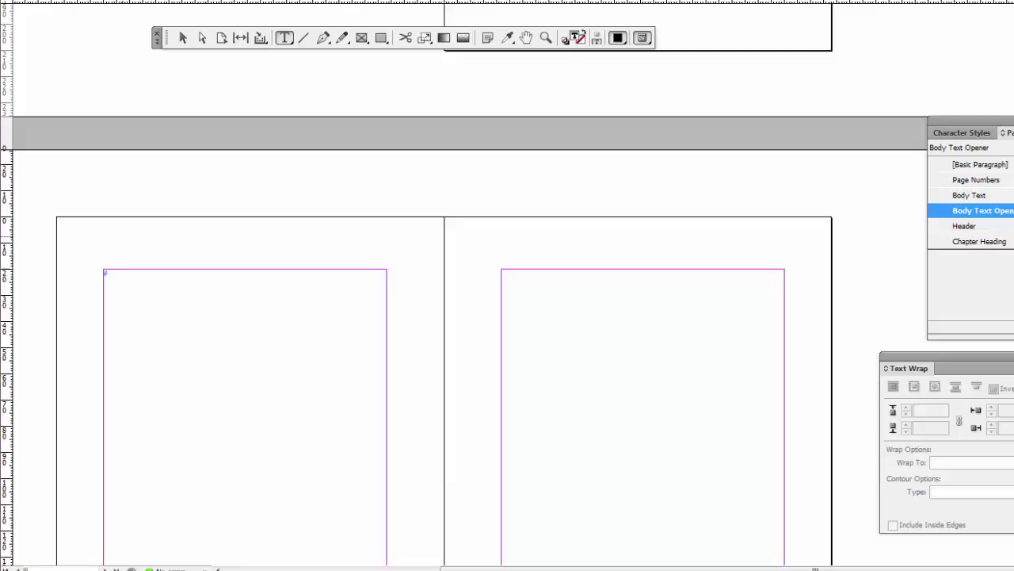
pyautogui.scroll(-4, 443, 357)
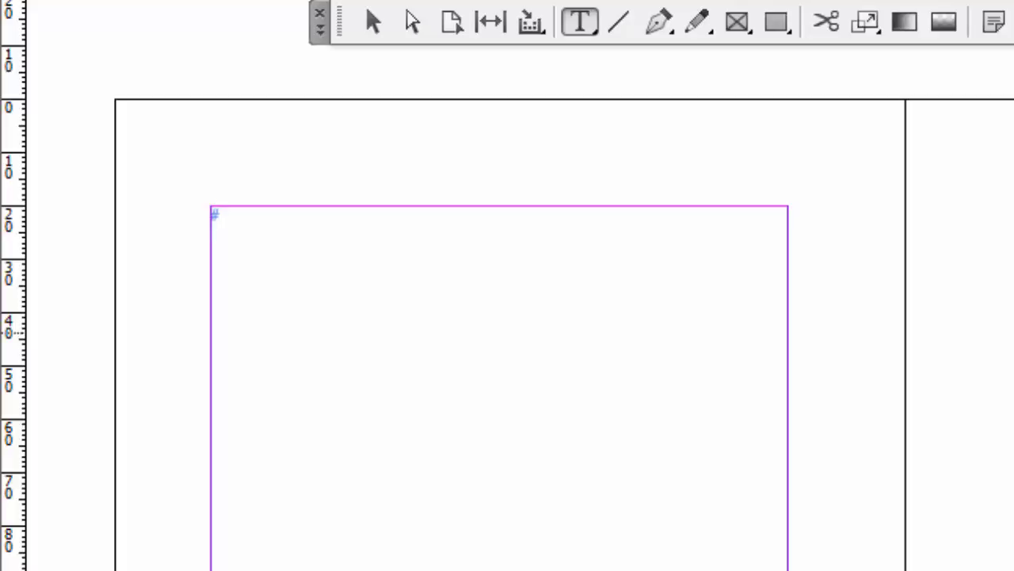
pyautogui.write('OTHER BOOKS BY THE AUTHOR  Feral Tracks')
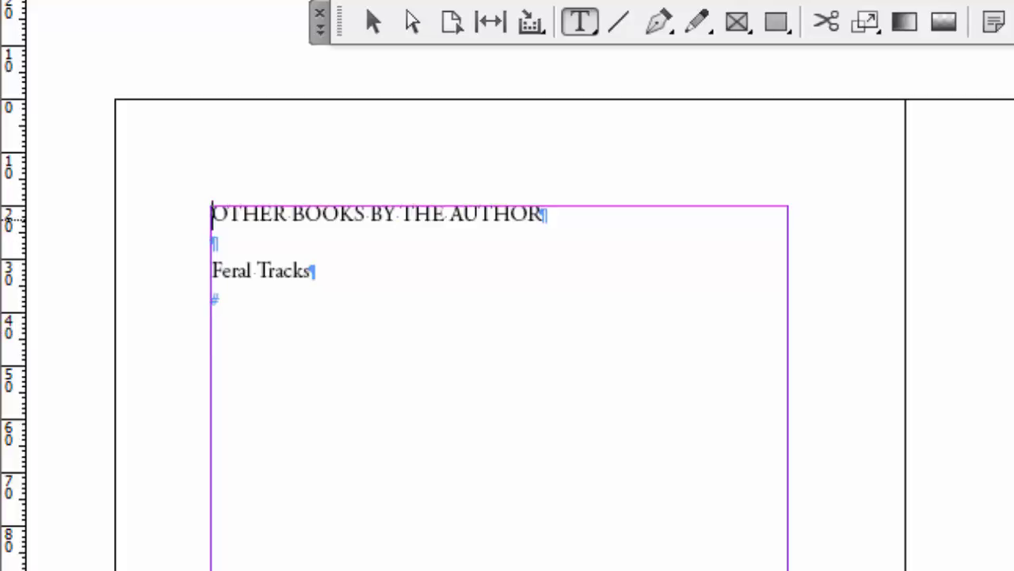
# Insert eight blank paragraphs above the "OTHER BOOKS BY THE AUTHOR" heading, and place the text cursor in the "Feral Tracks" line
pyautogui.press('Return')
pyautogui.press('Return')
pyautogui.press('Return')
pyautogui.press('Return')
pyautogui.press('Return')
pyautogui.press('Return')
pyautogui.press('Return')
pyautogui.press('Return')
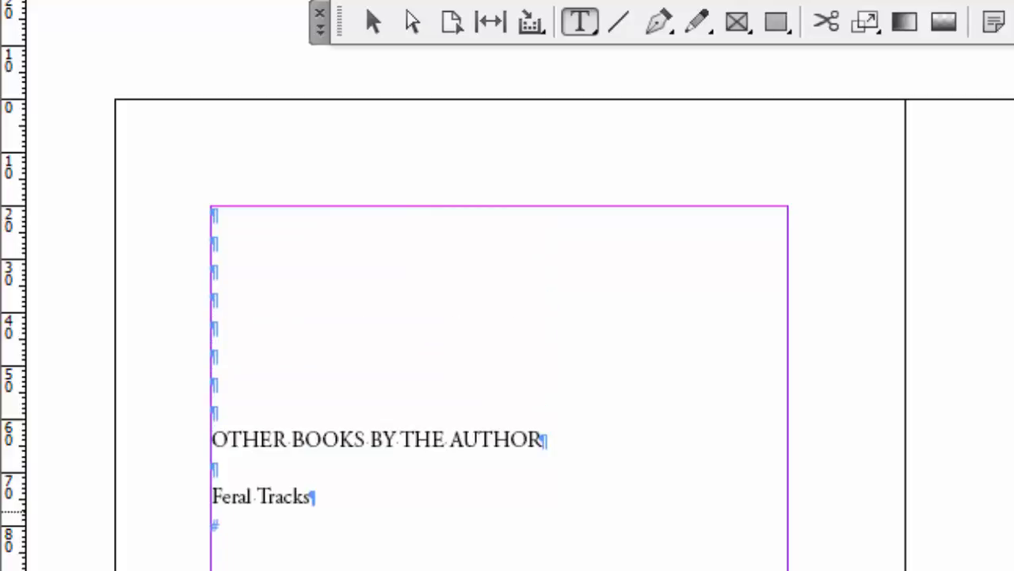
pyautogui.click(309, 498)
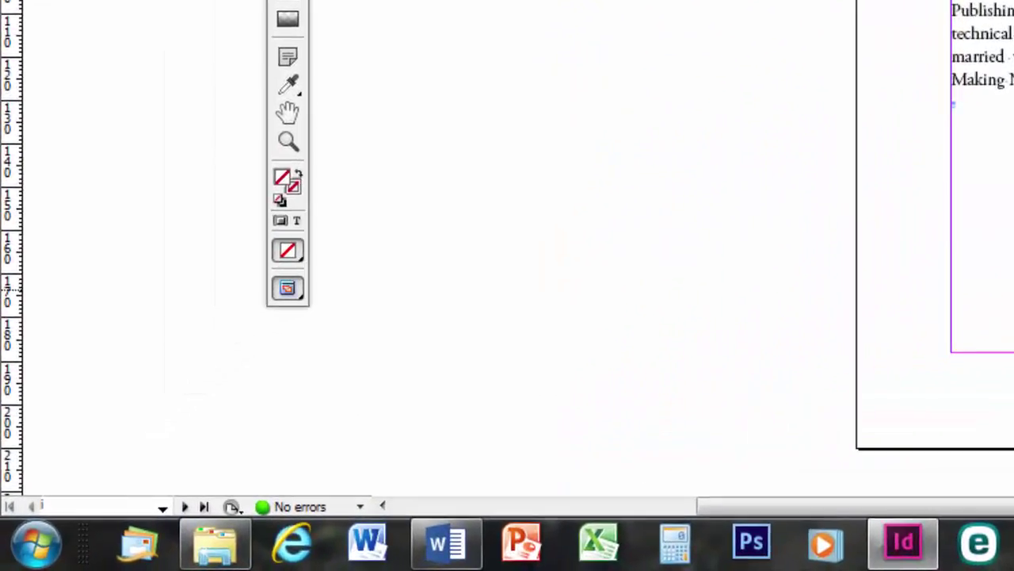
# Switch the screen mode to Preview and review the book's pages from page i through to the Chapter 1 opening
pyautogui.click(288, 289)
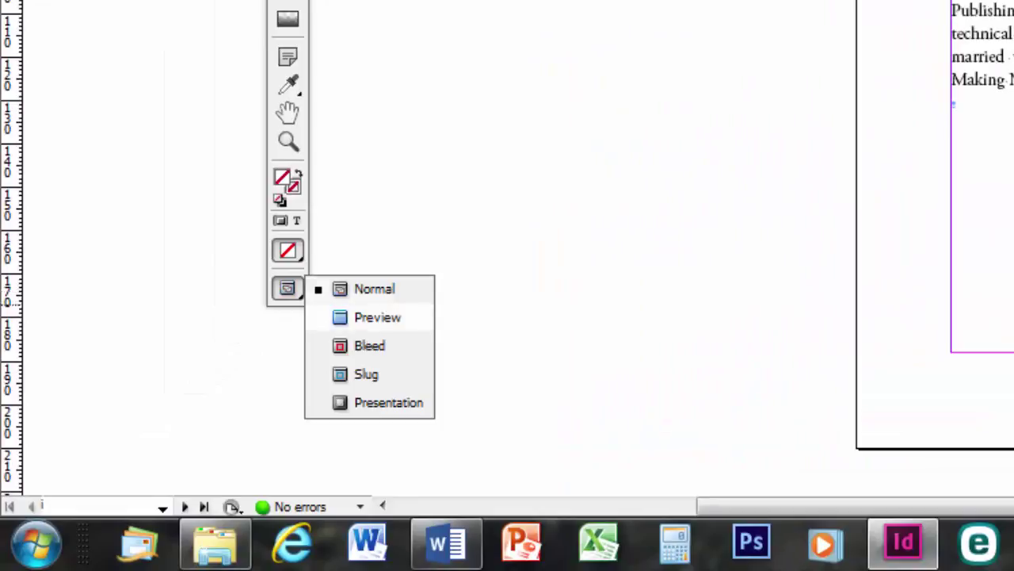
pyautogui.click(377, 317)
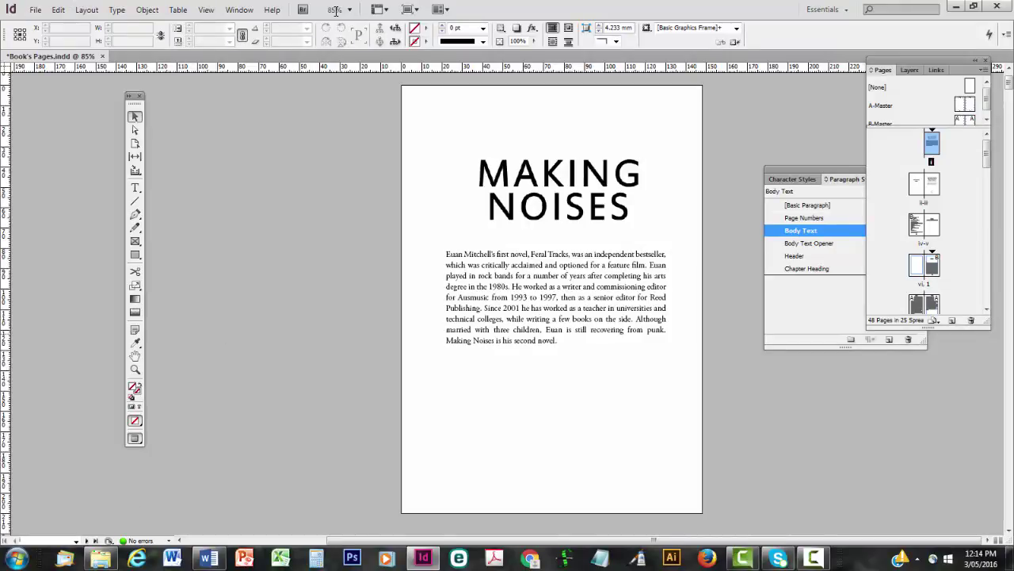
pyautogui.hotkey('alt', 'pagedown')
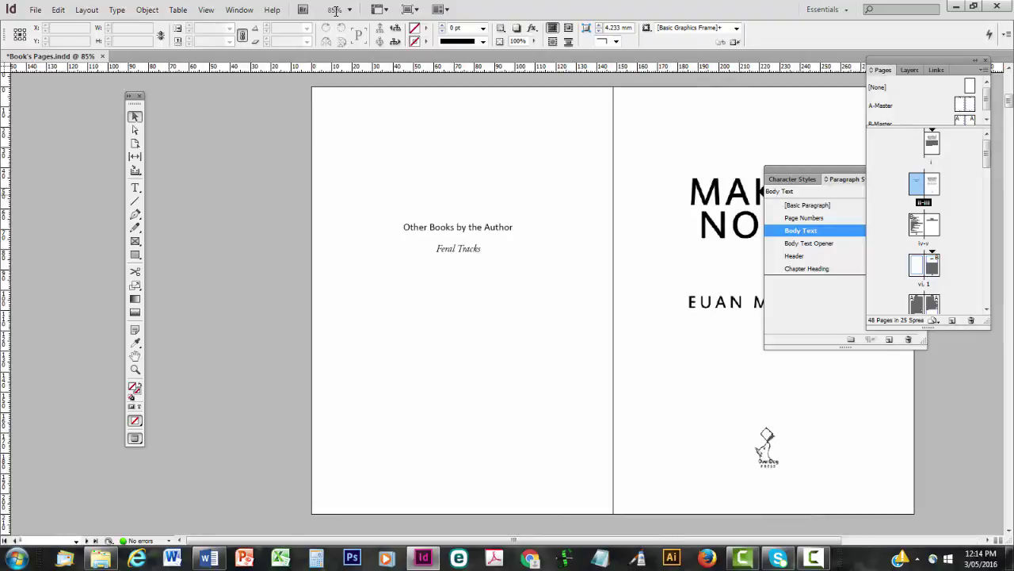
pyautogui.hotkey('shift', 'pagedown')
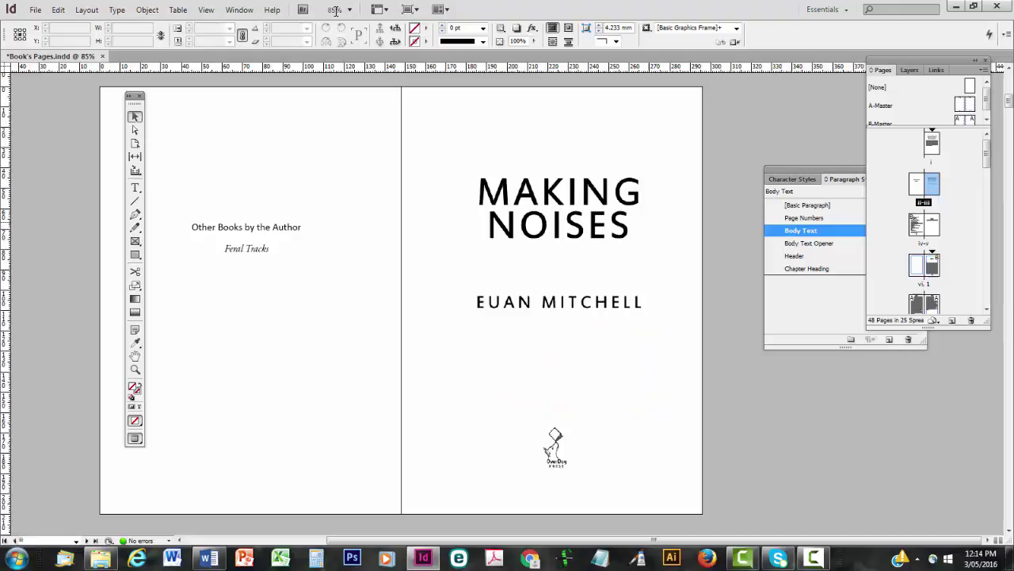
pyautogui.hotkey('shift', 'pagedown')
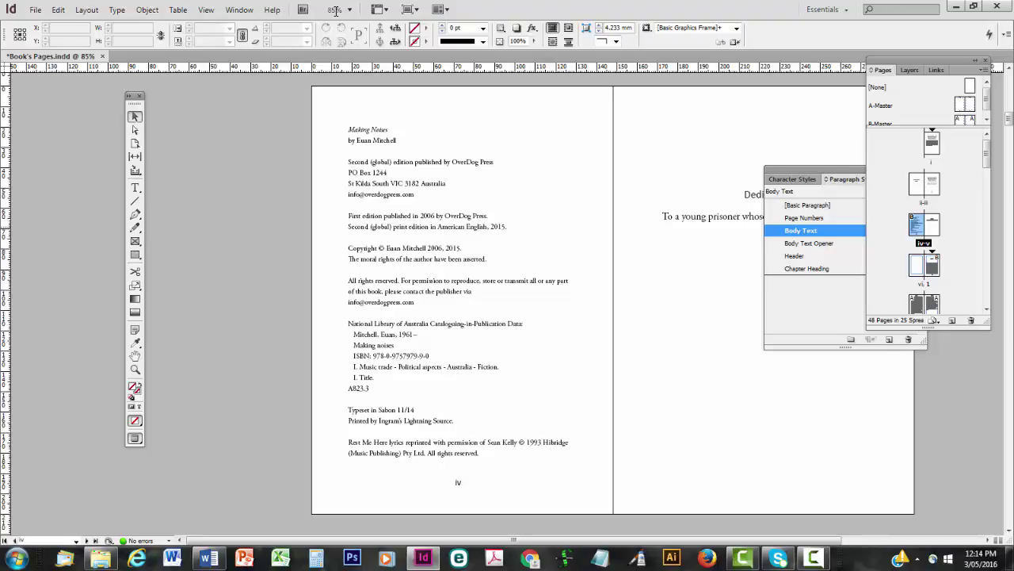
pyautogui.hotkey('shift', 'pagedown')
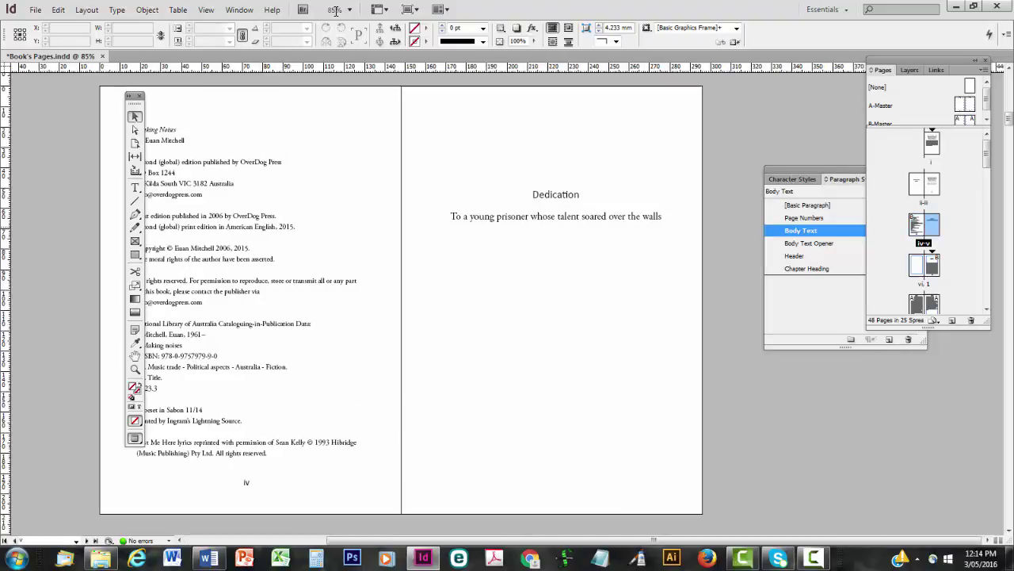
pyautogui.hotkey('shift', 'pagedown')
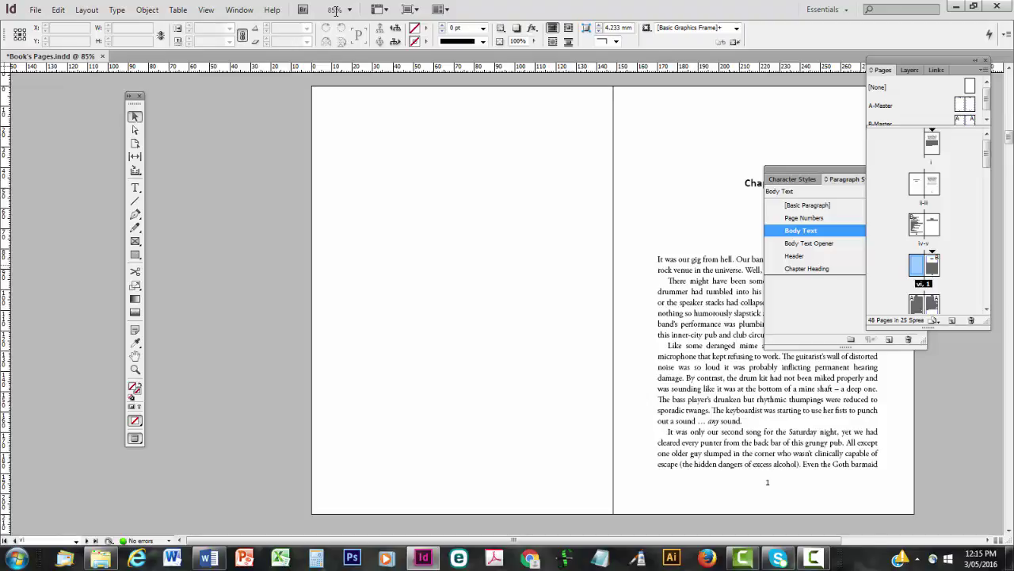
pyautogui.hotkey('shift', 'pagedown')
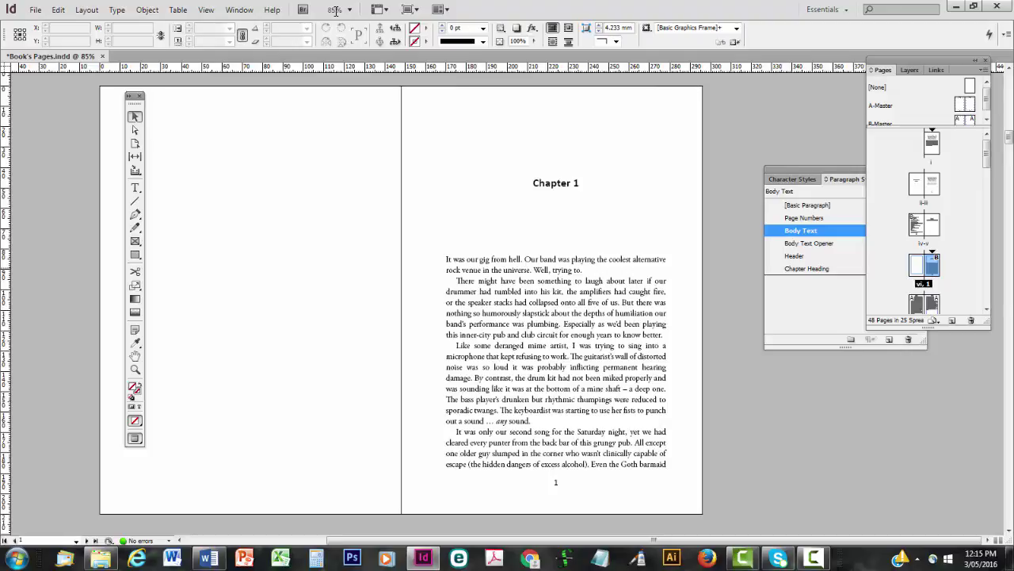
# Examine the page thumbnails through to the end of the document and open page 25 to check where the book's text ends
pyautogui.hotkey('shift', 'pageup')
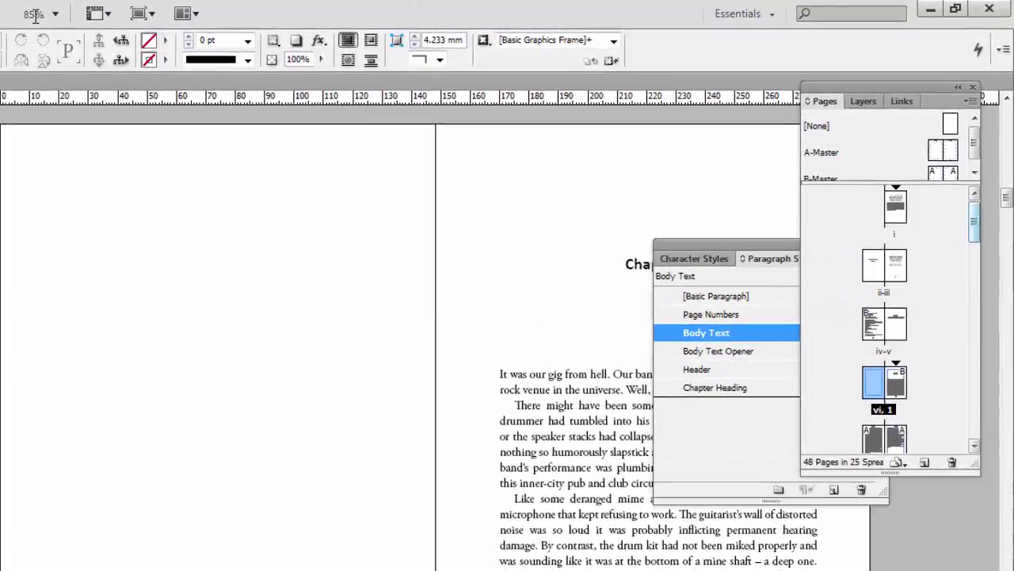
pyautogui.scroll(-15, 872, 349)
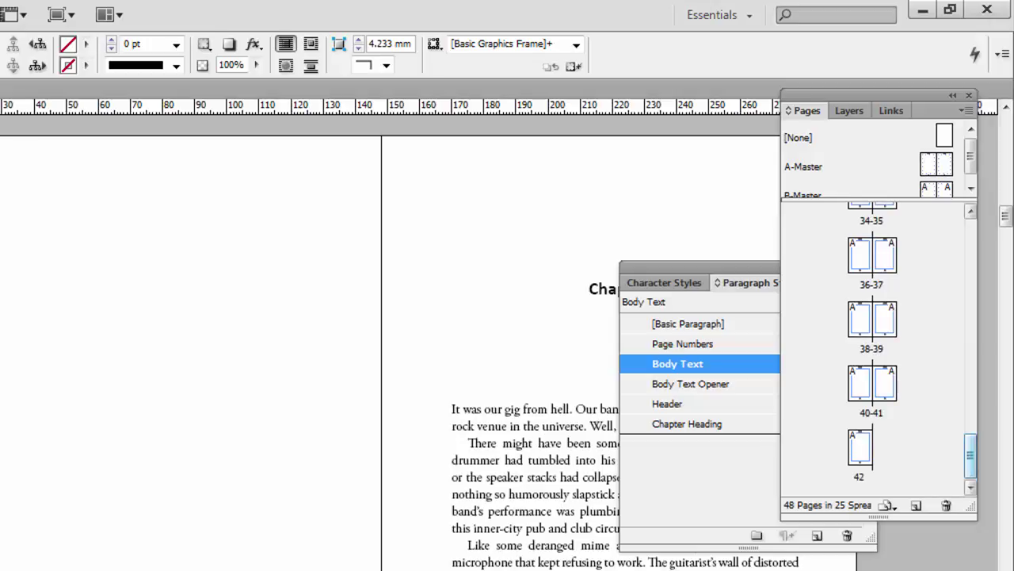
pyautogui.scroll(6, 873, 349)
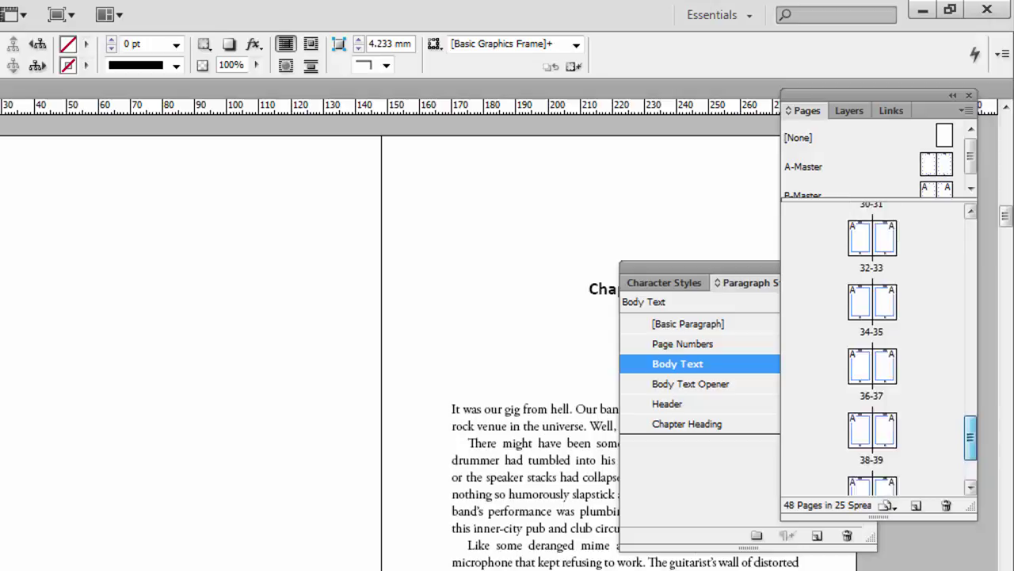
pyautogui.moveTo(970, 392); pyautogui.dragTo(970, 389)
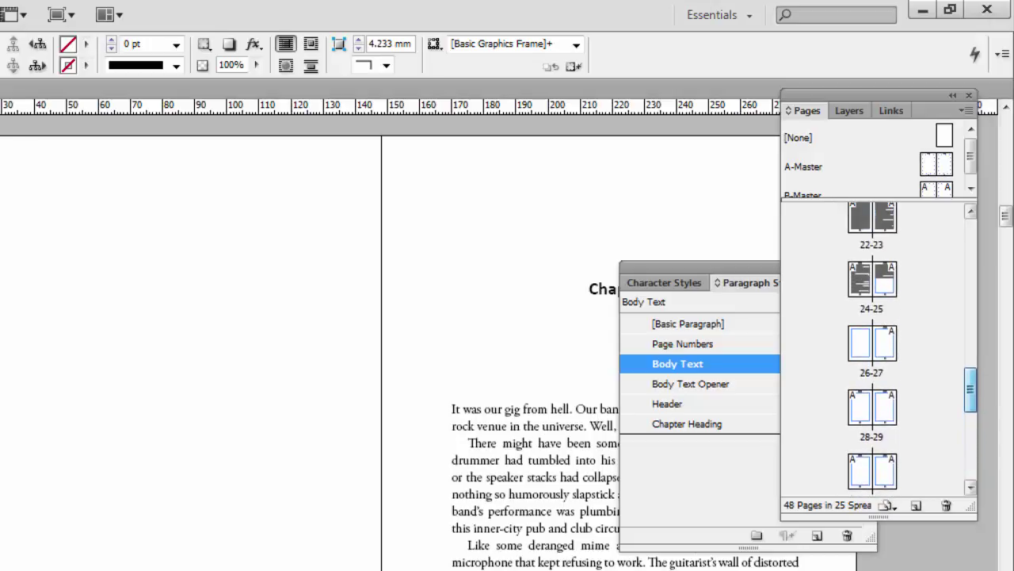
pyautogui.doubleClick(885, 279)
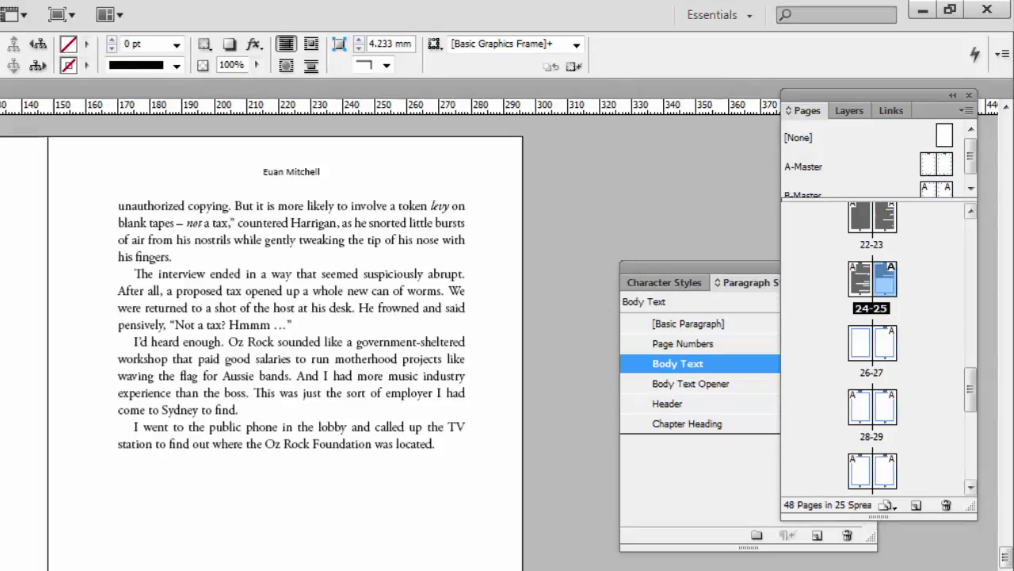
pyautogui.moveTo(970, 389); pyautogui.dragTo(970, 241)
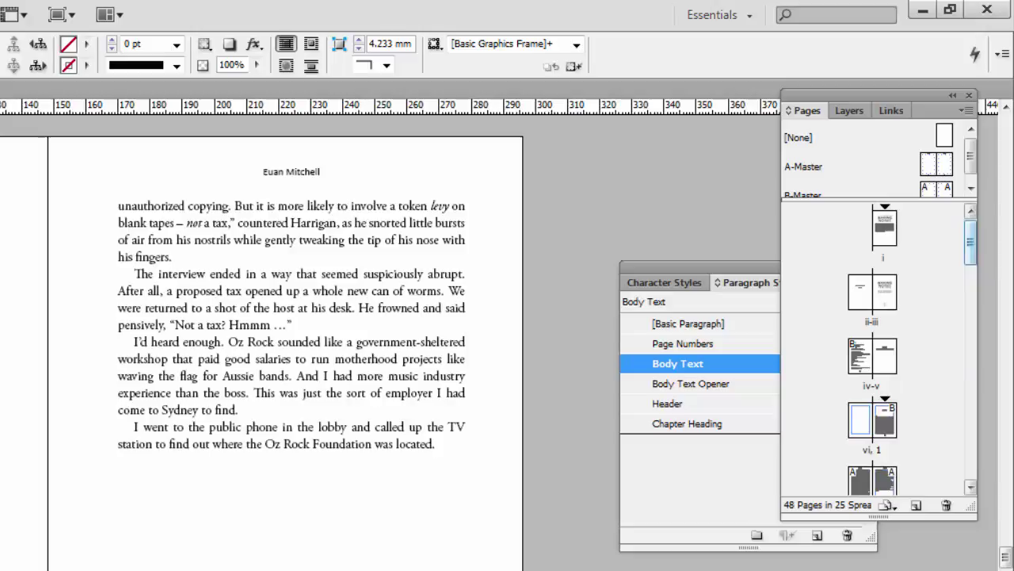
# Delete the surplus blank pages 27 through 42 from the end of the document, including the objects on them
pyautogui.scroll(-10, 872, 348)
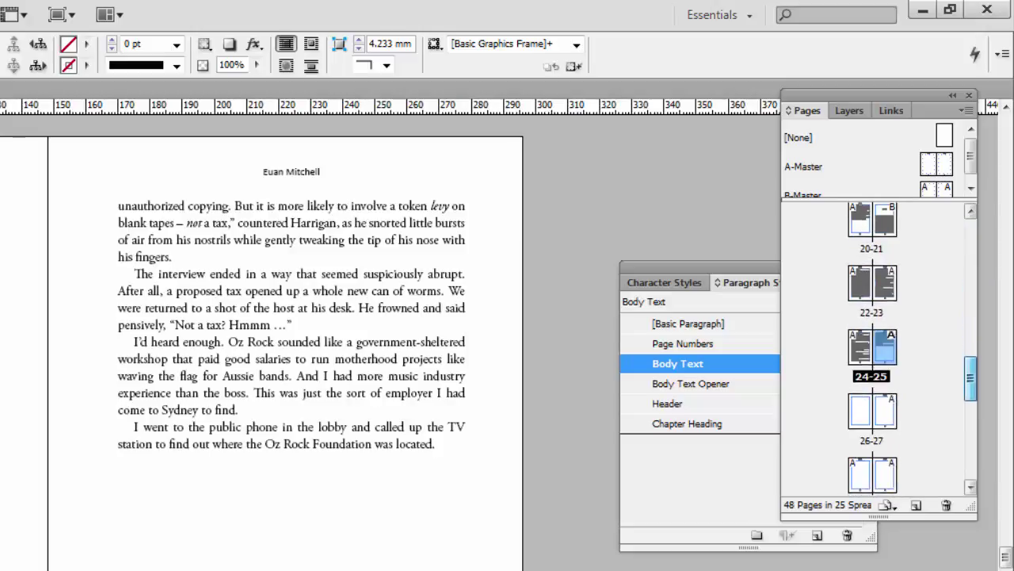
pyautogui.moveTo(970, 394); pyautogui.dragTo(970, 392)
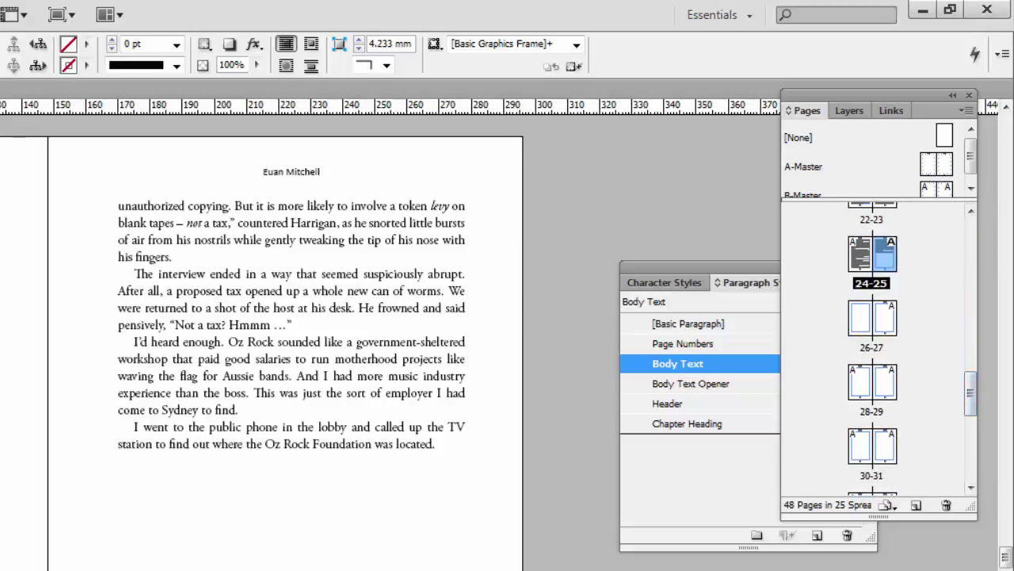
pyautogui.doubleClick(885, 317)
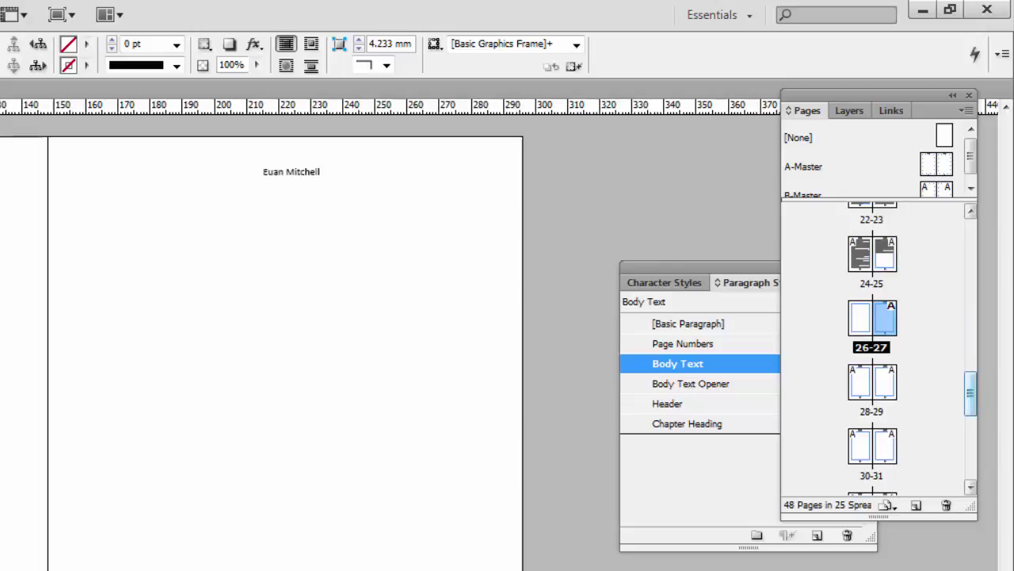
pyautogui.scroll(-3, 872, 348)
pyautogui.scroll(-3, 872, 349)
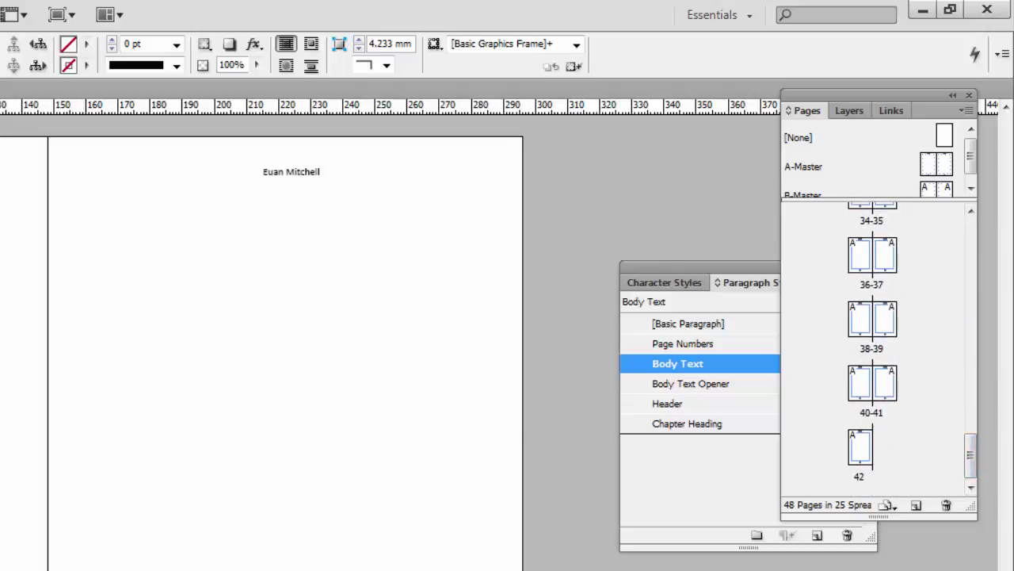
pyautogui.keyDown('shift'); pyautogui.click(860, 448); pyautogui.keyUp('shift')
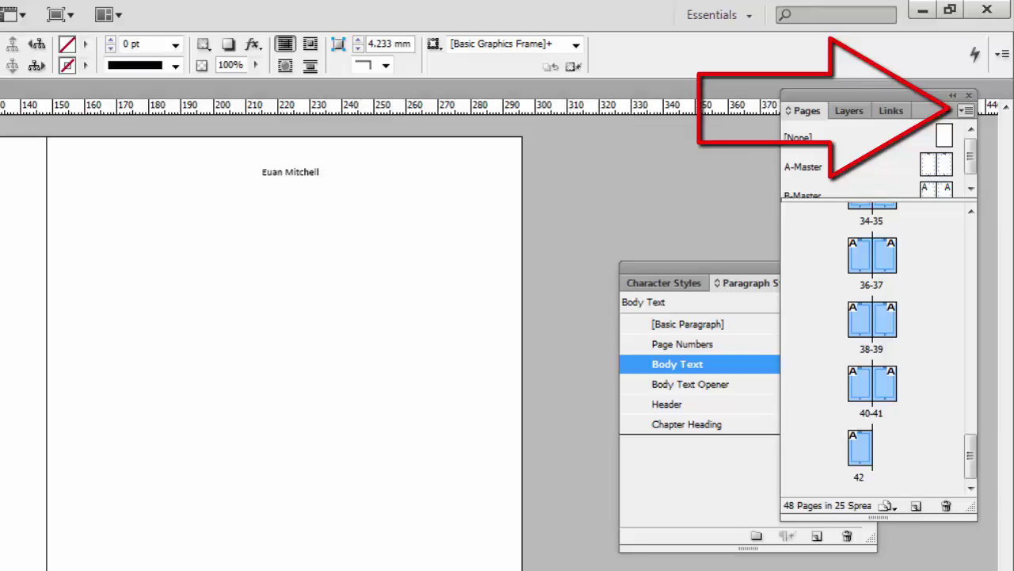
pyautogui.click(966, 111)
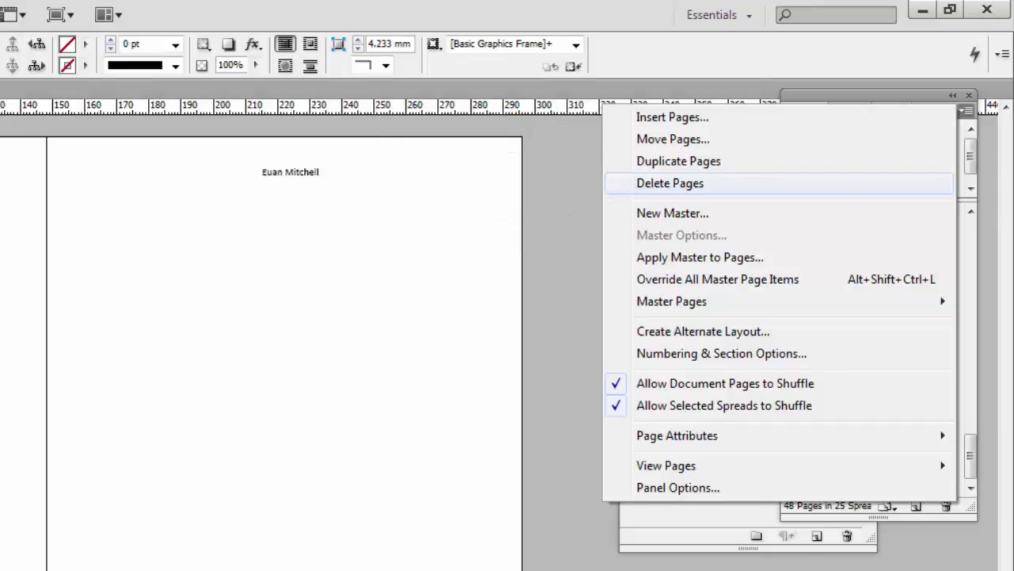
pyautogui.click(669, 183)
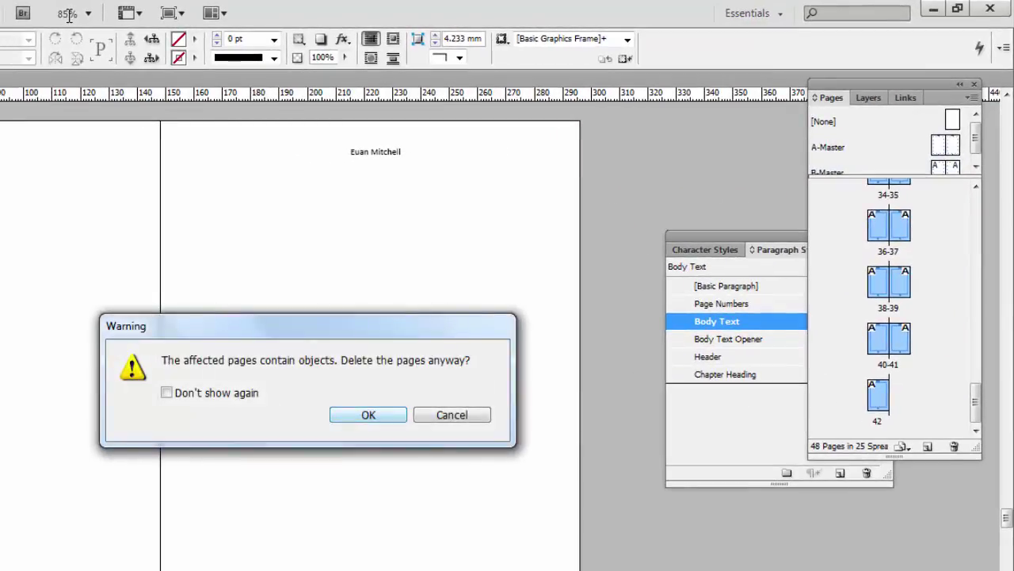
pyautogui.press('Return')
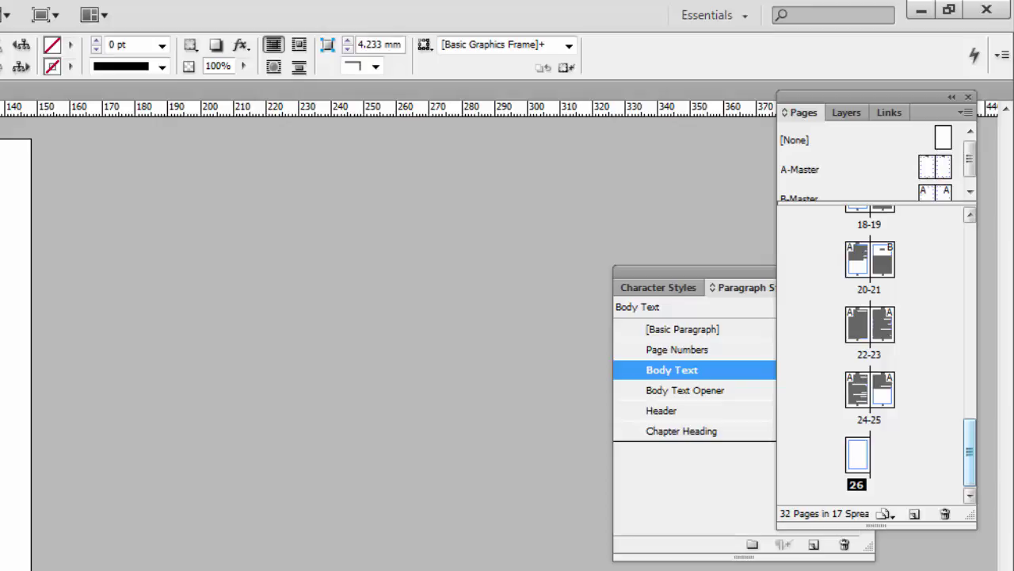
pyautogui.moveTo(969, 451); pyautogui.dragTo(970, 449)
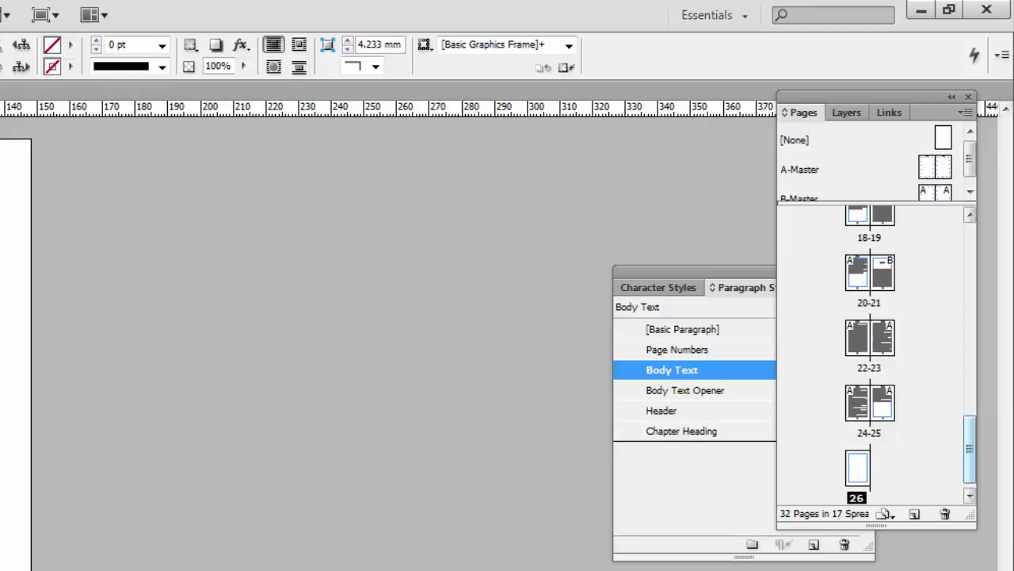
pyautogui.moveTo(969, 448); pyautogui.dragTo(969, 258)
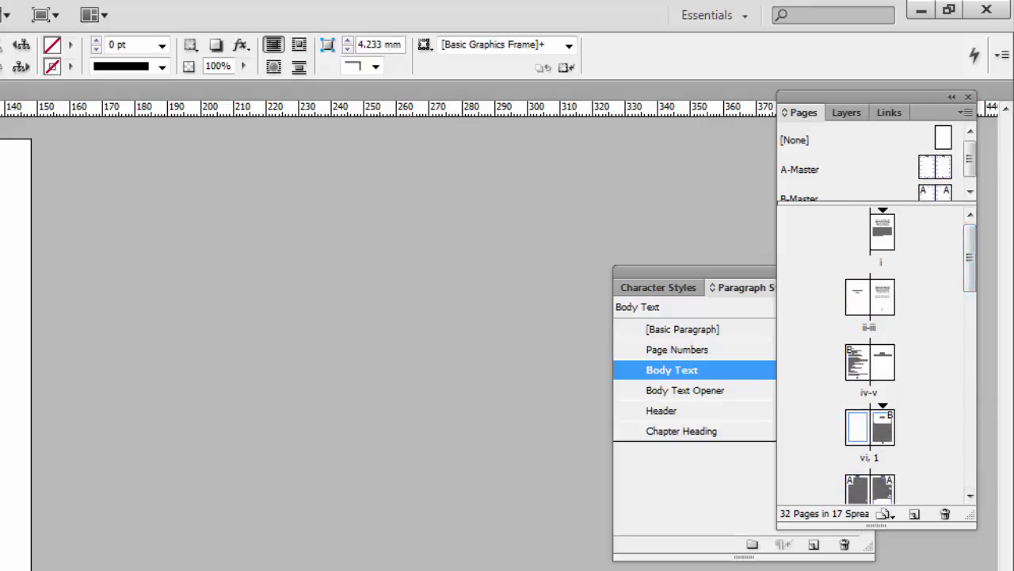